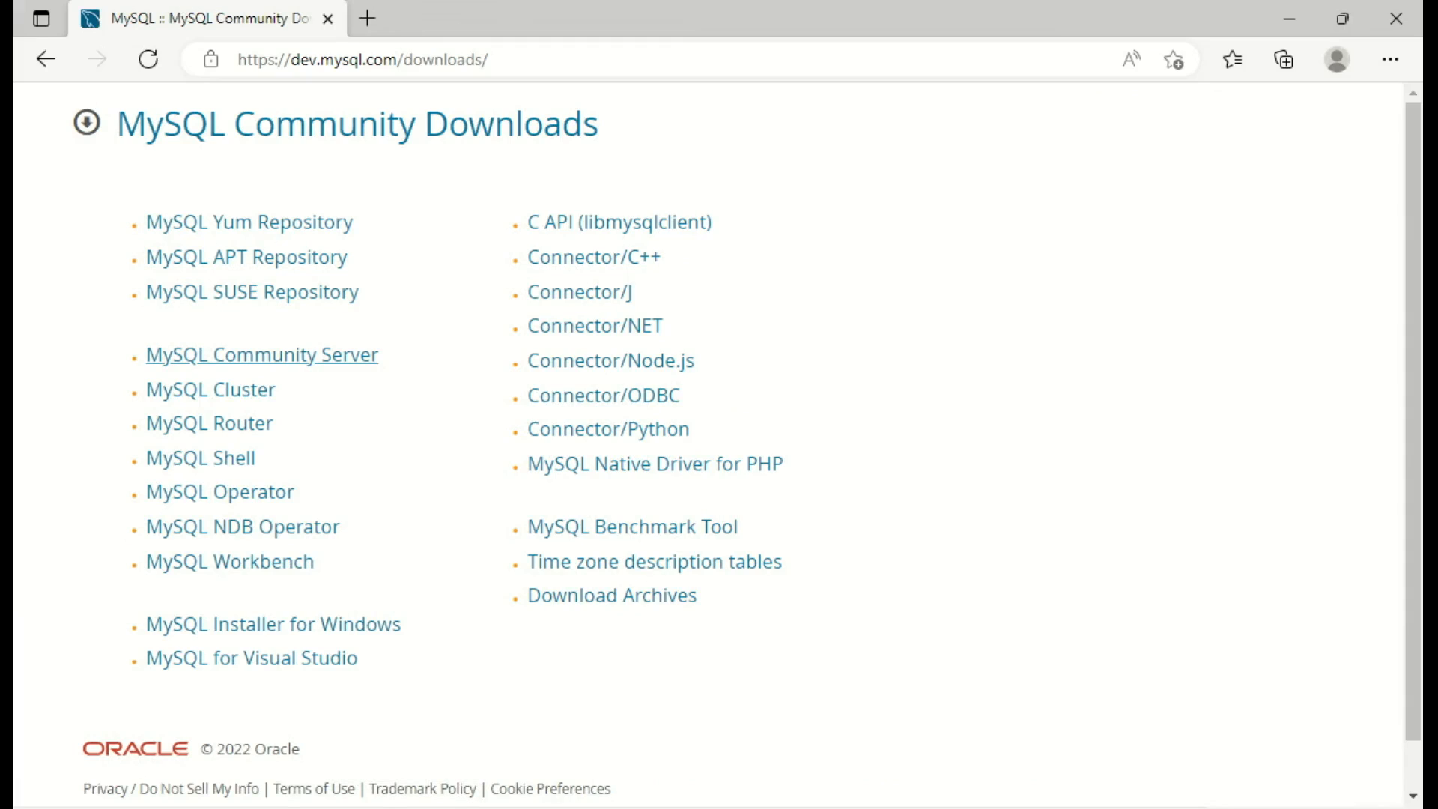
Step: Go from MySQL Community Server to the 5.5M Windows MSI Installer 8.0.31 download
left_click(262, 355)
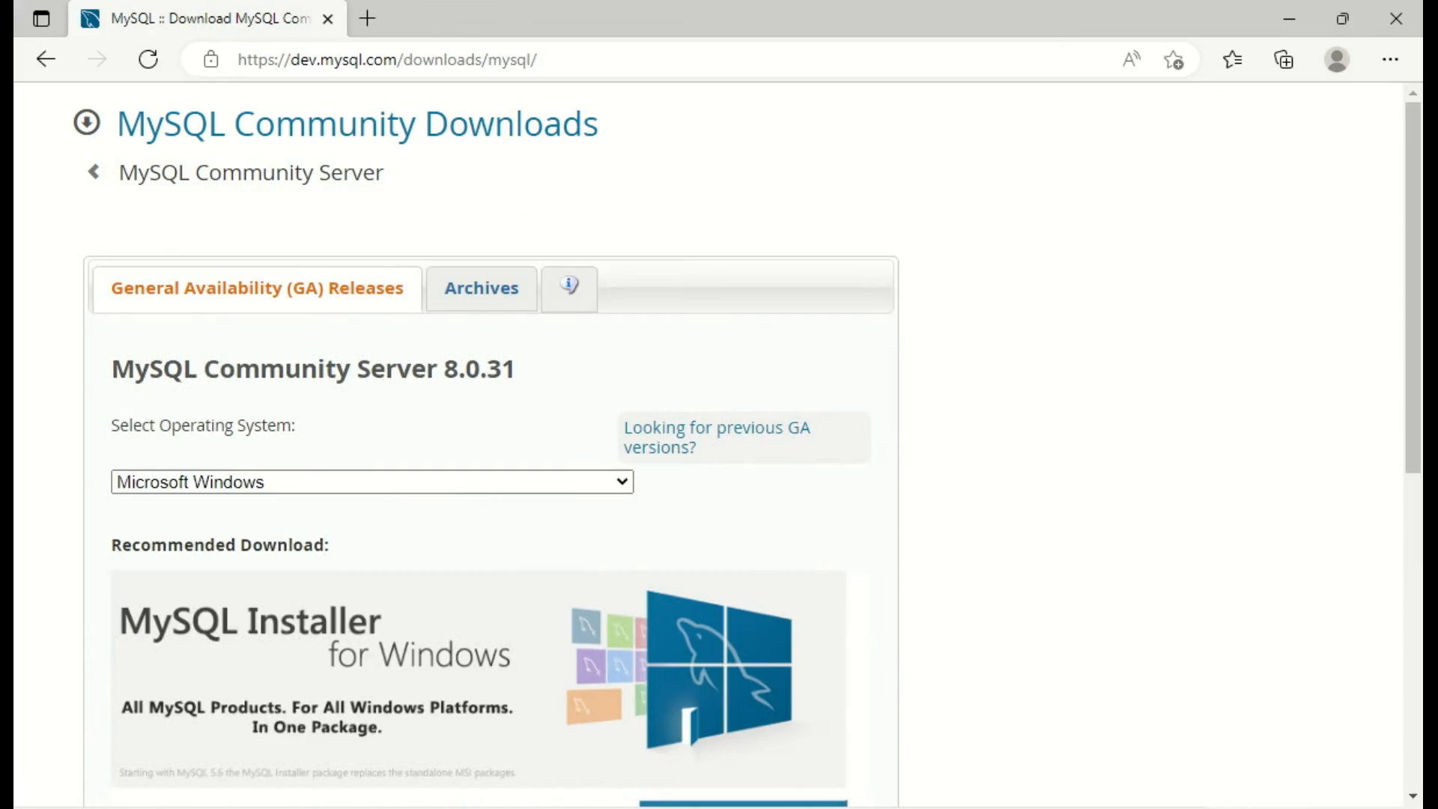
scroll(719, 445, "down", 2)
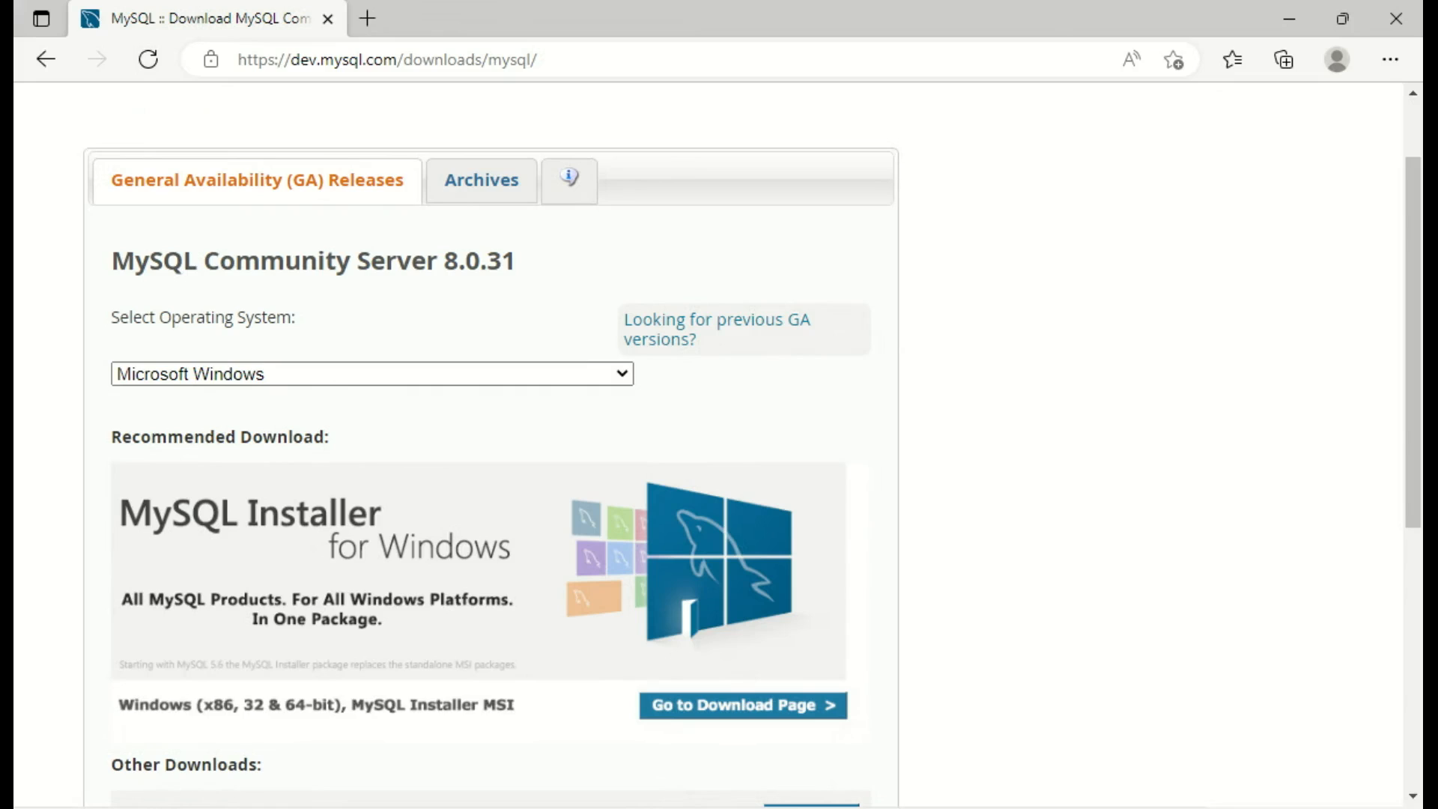
scroll(719, 445, "down", 2)
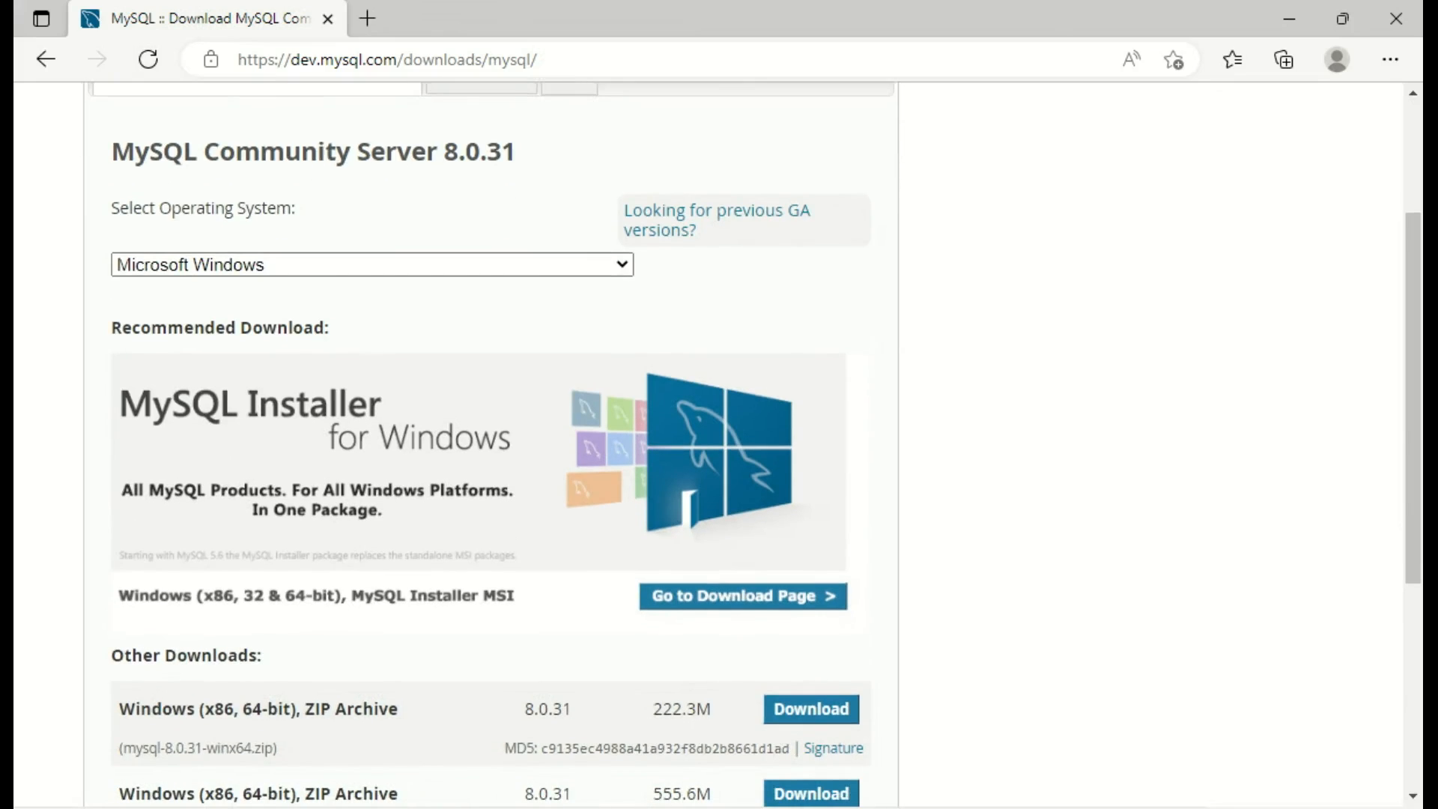
left_click(742, 596)
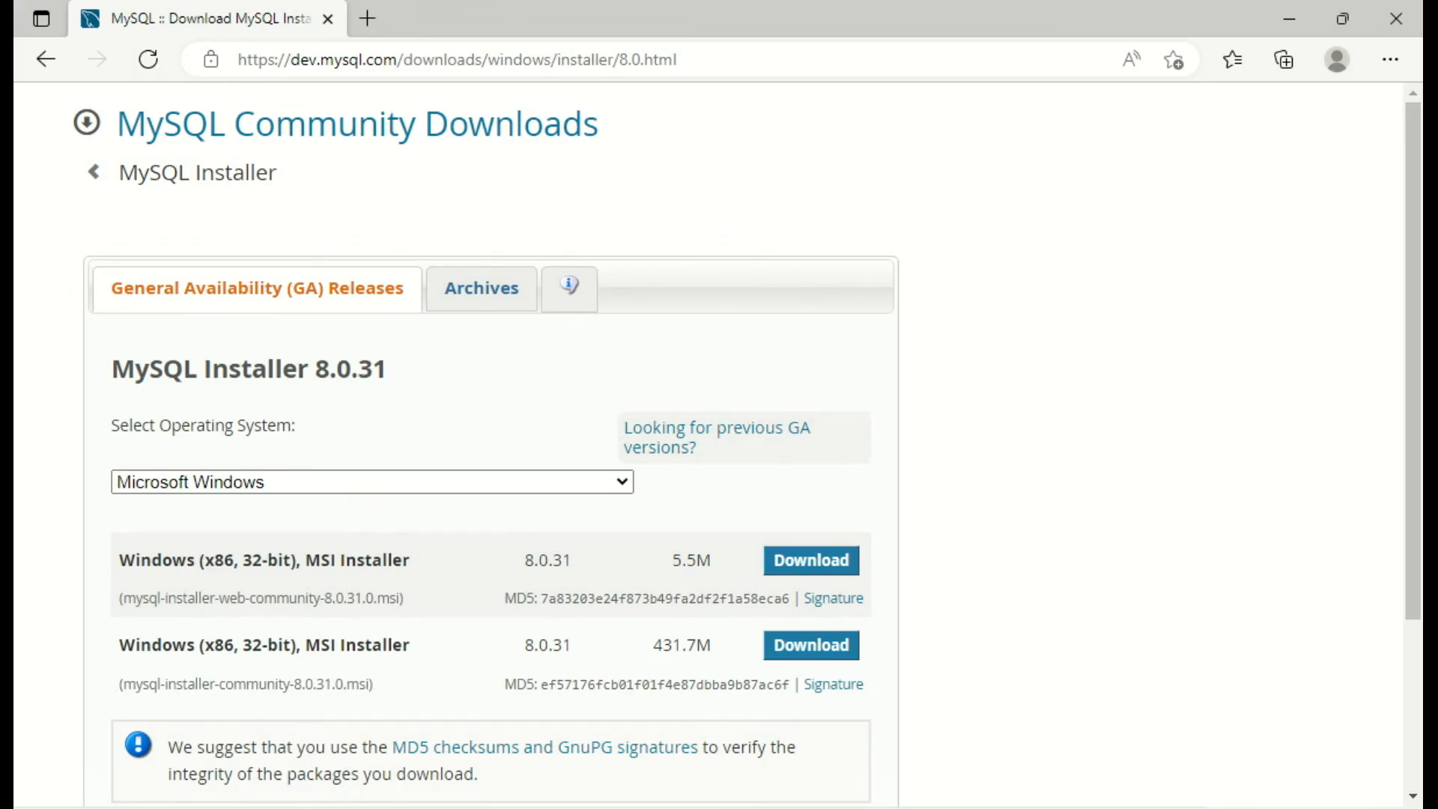
left_click(811, 645)
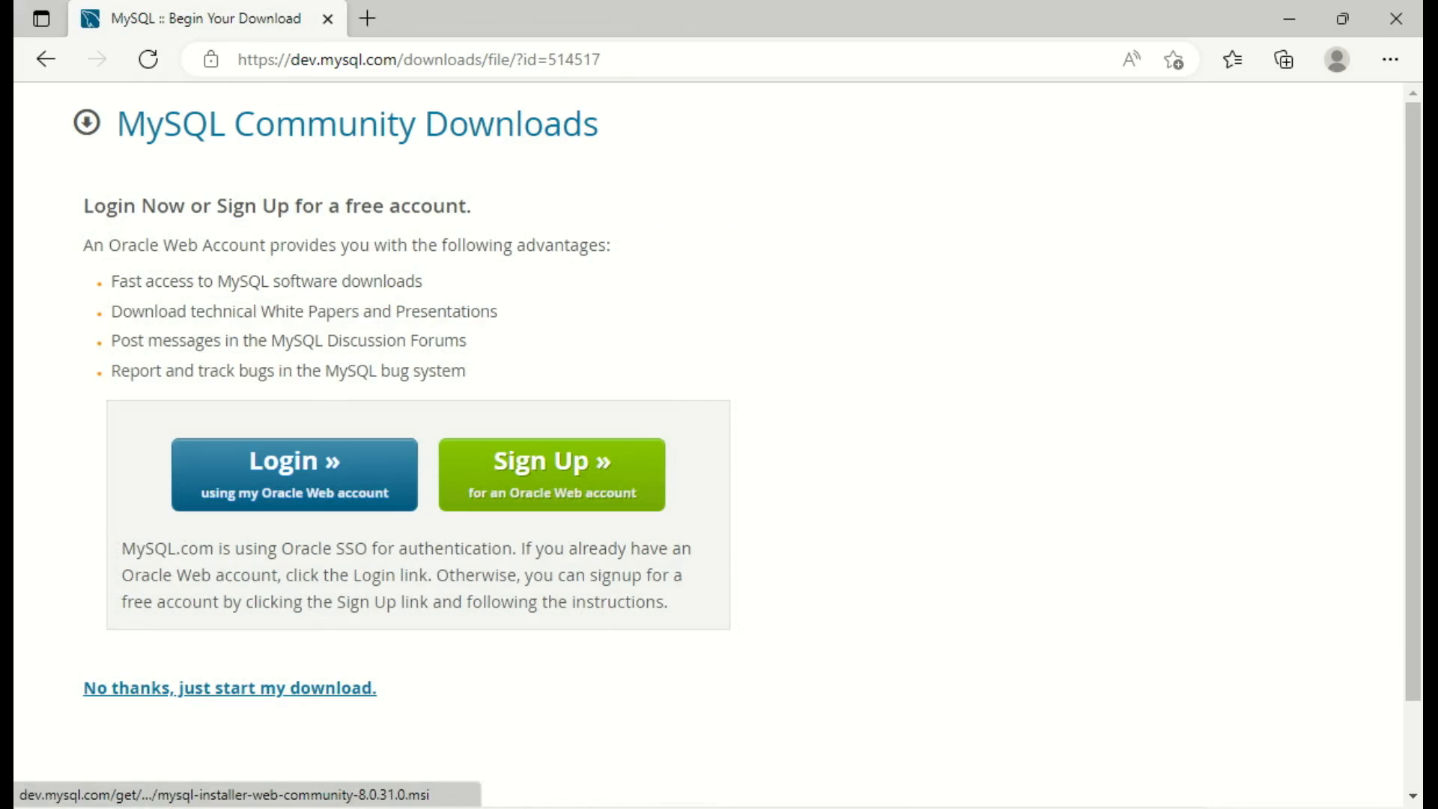
Step: Start the download without logging in and open mysql-installer-web-community-8.0.31.0.msi
left_click(230, 688)
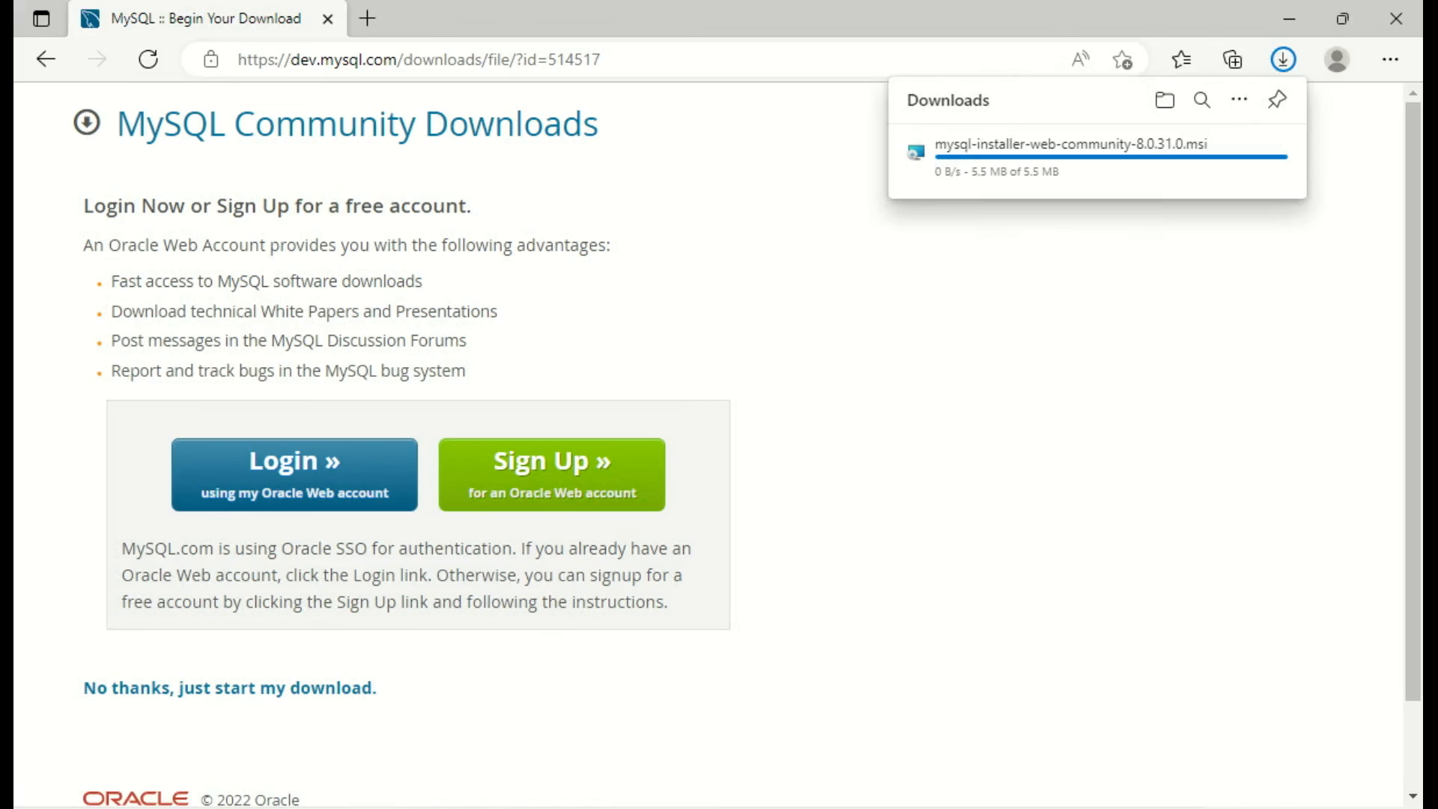
left_click(966, 163)
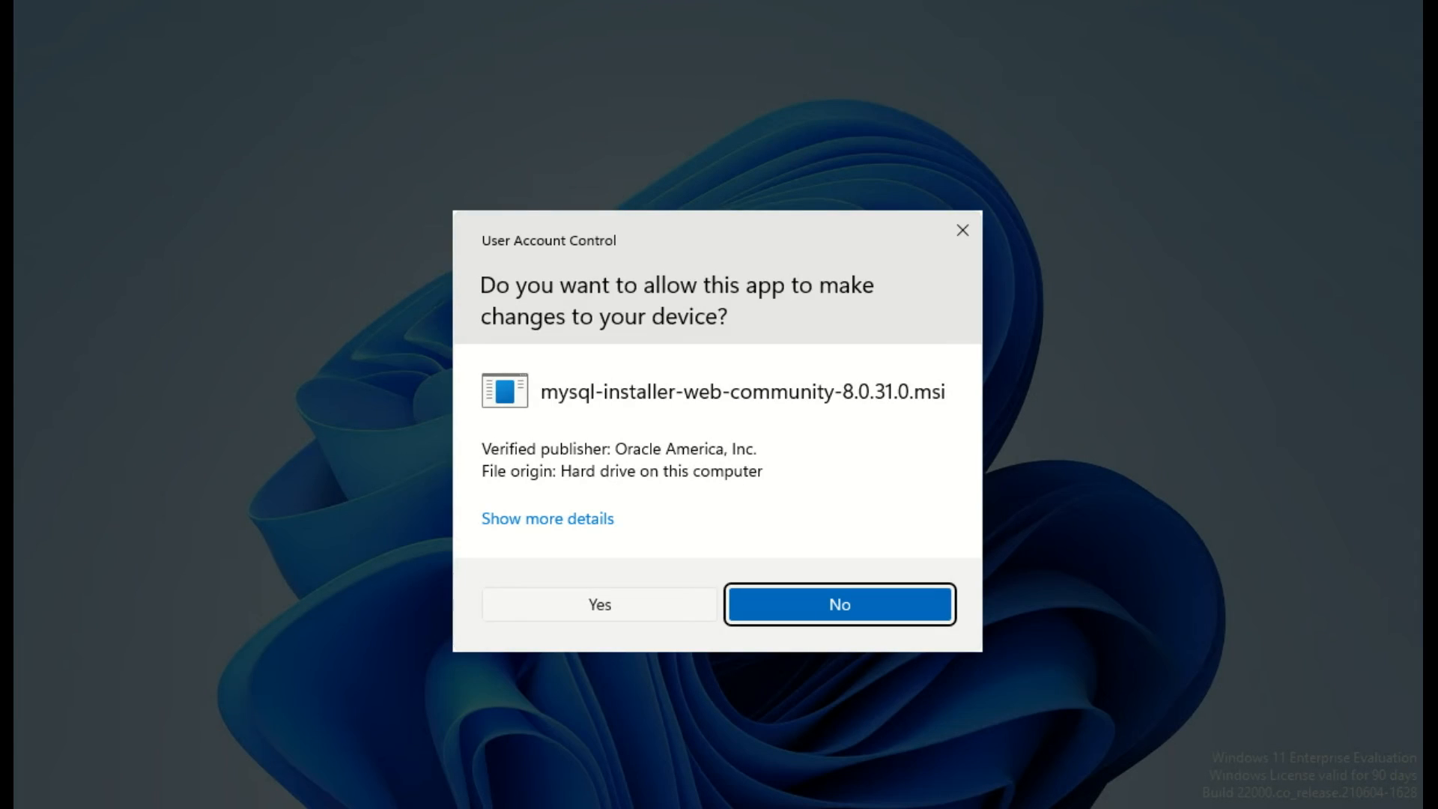
Step: Approve the User Account Control prompts for the MSI and MySQLInstallerLauncher.exe
left_click(600, 604)
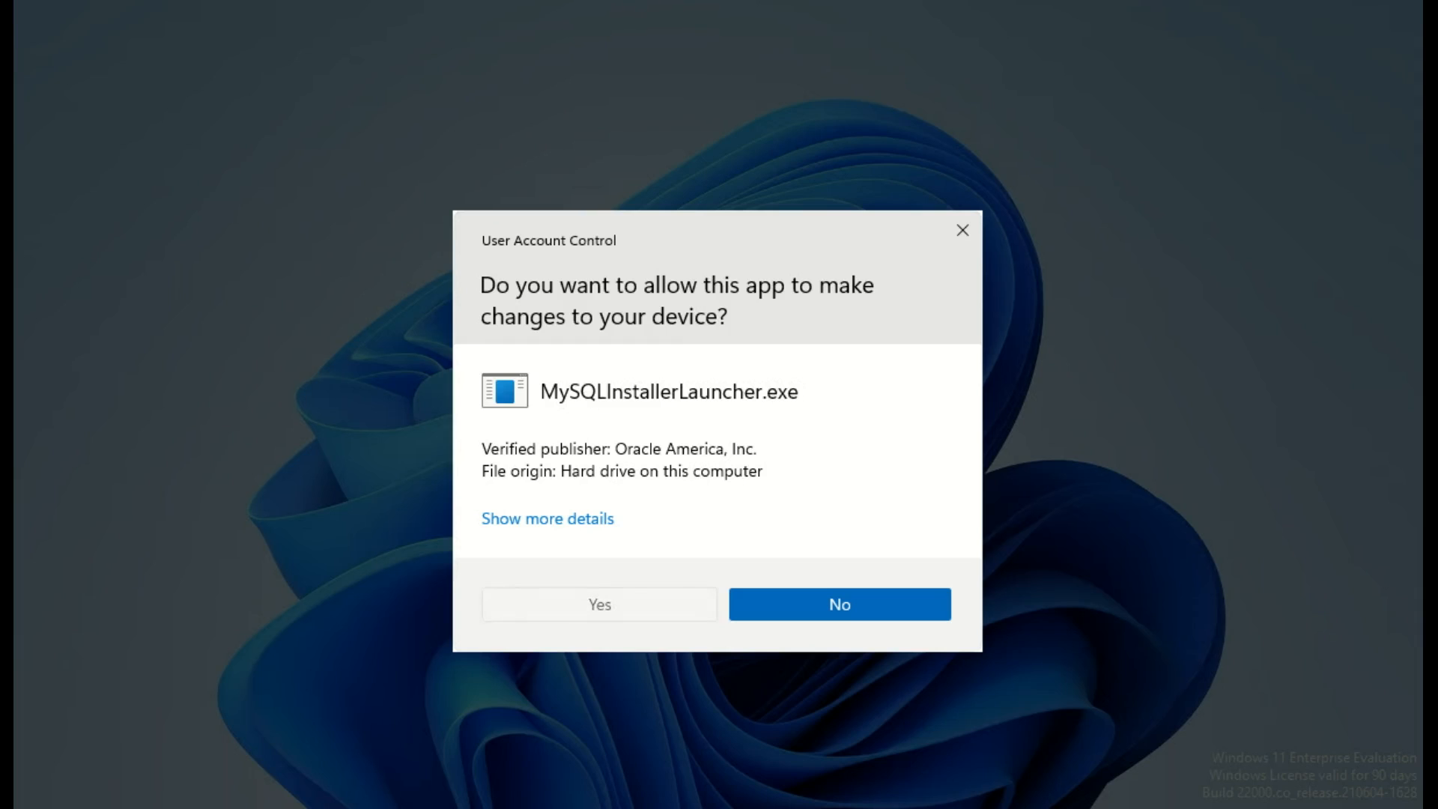
left_click(600, 604)
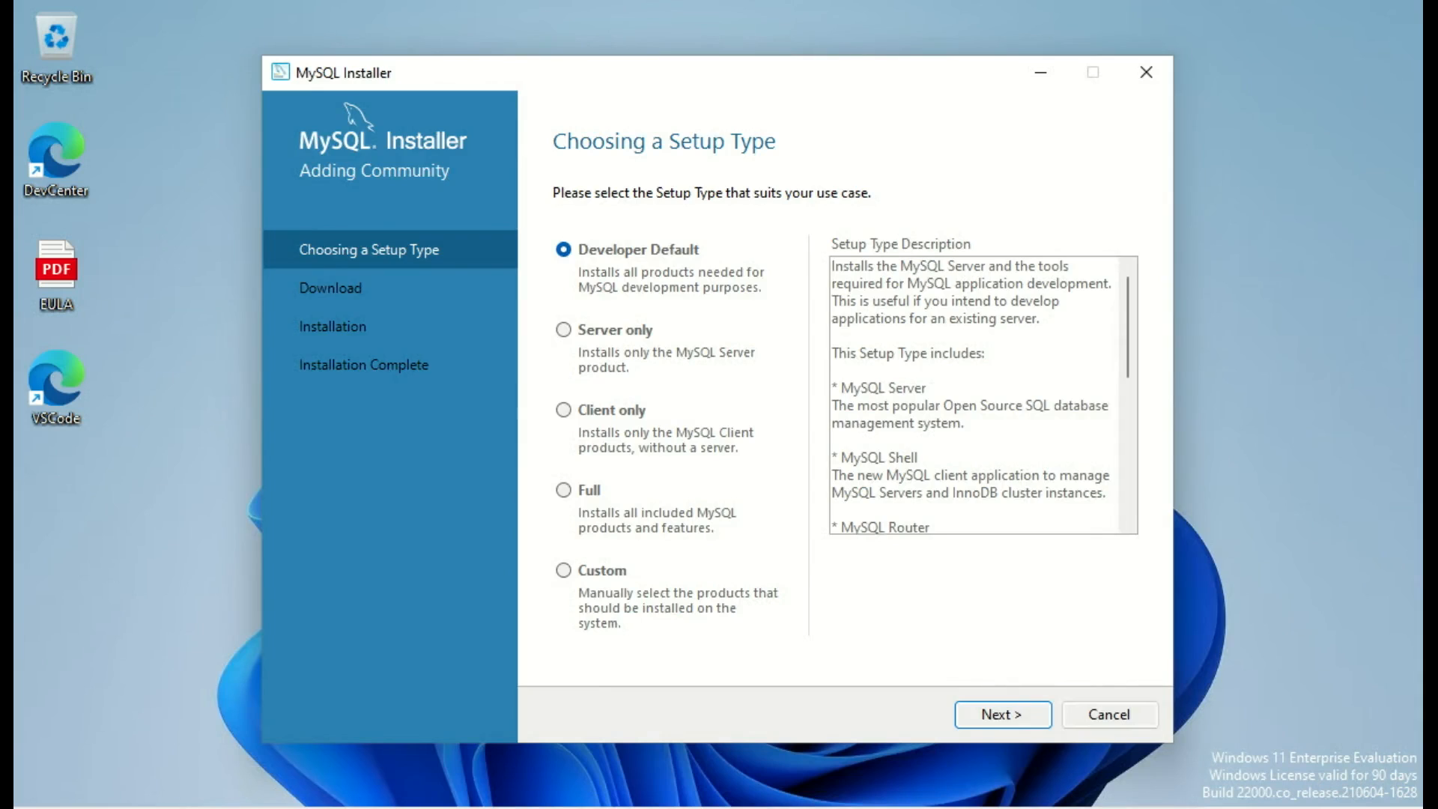
Step: Compare the Client only and Server only setup types, then proceed with Custom
scroll(981, 396, "down", 5)
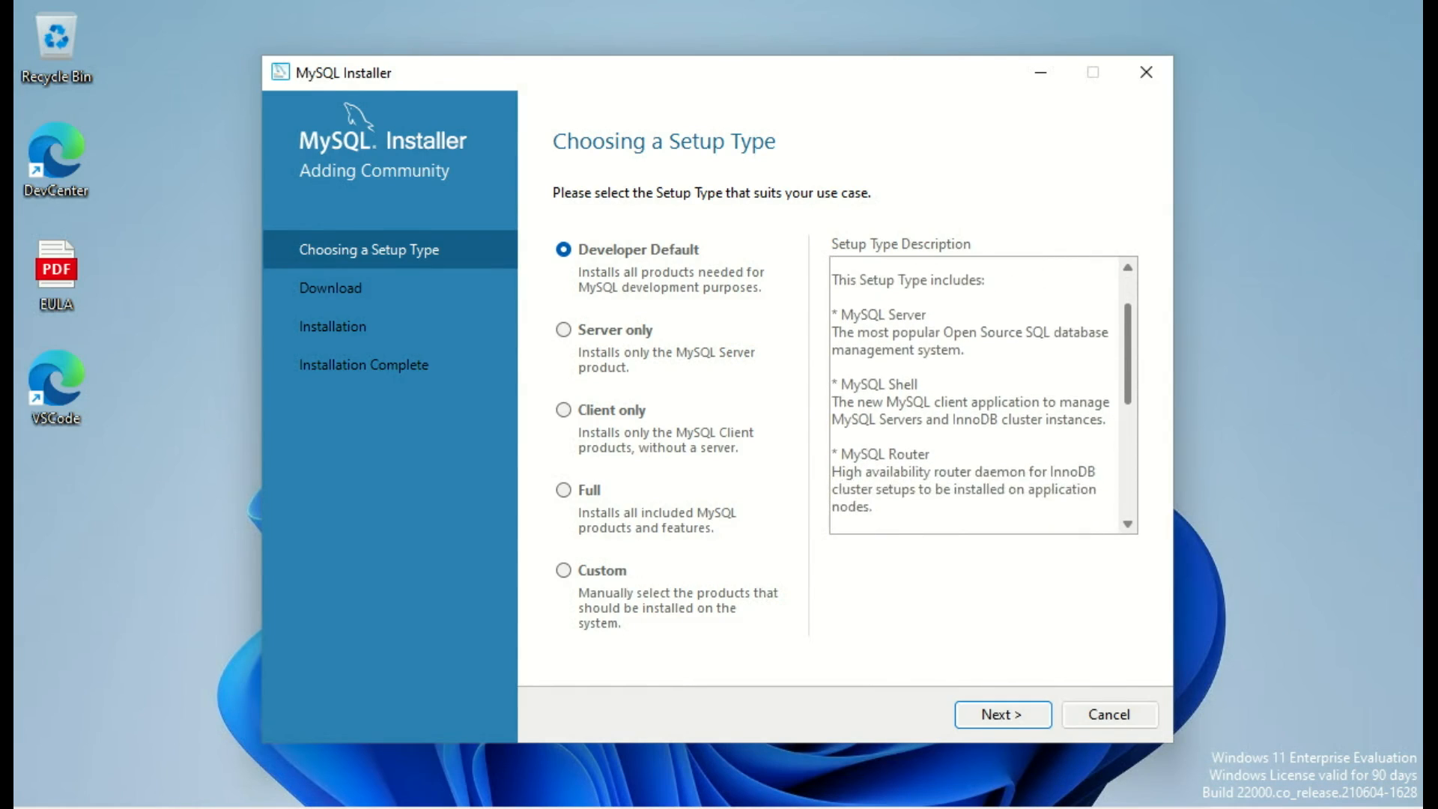
scroll(981, 396, "down", 3)
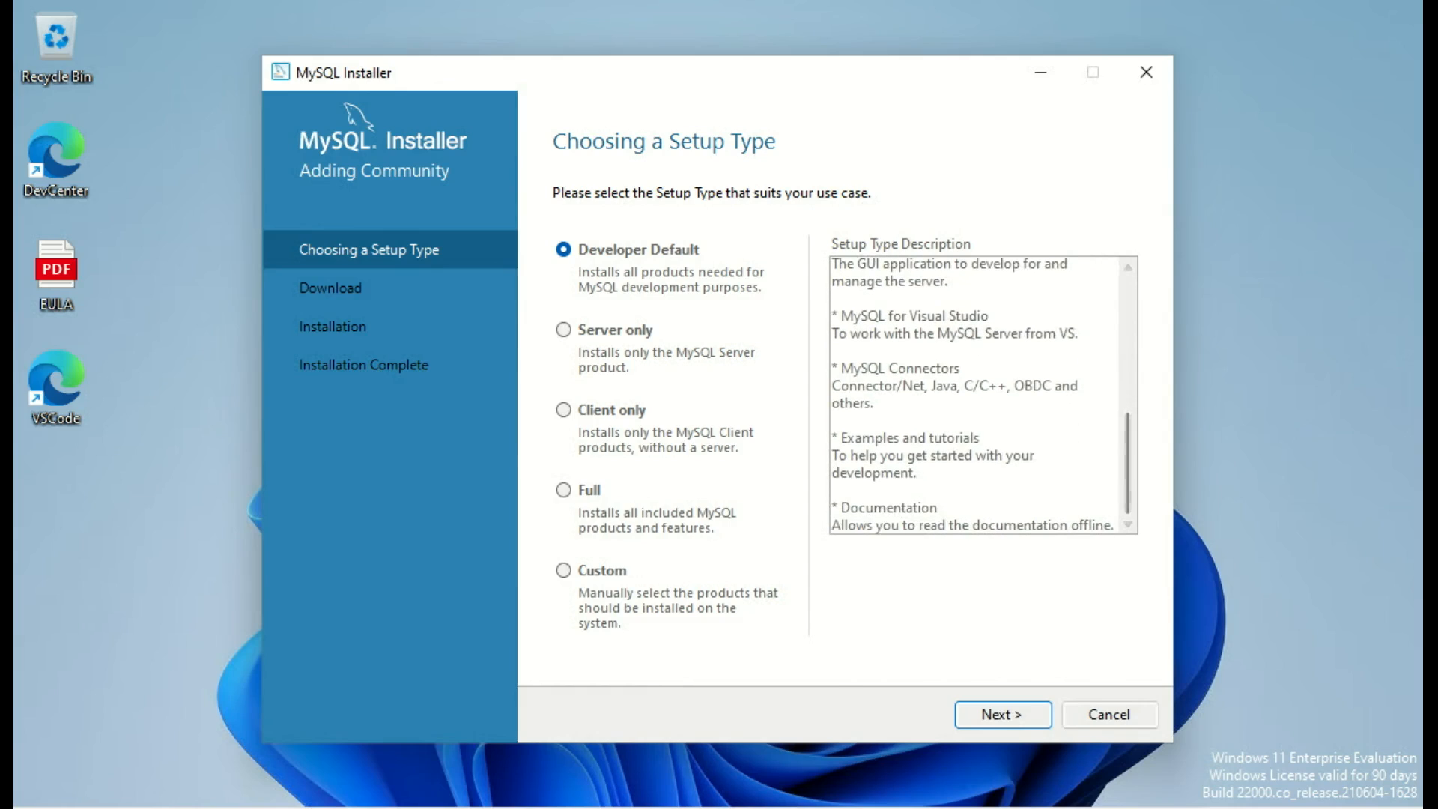
left_click(564, 570)
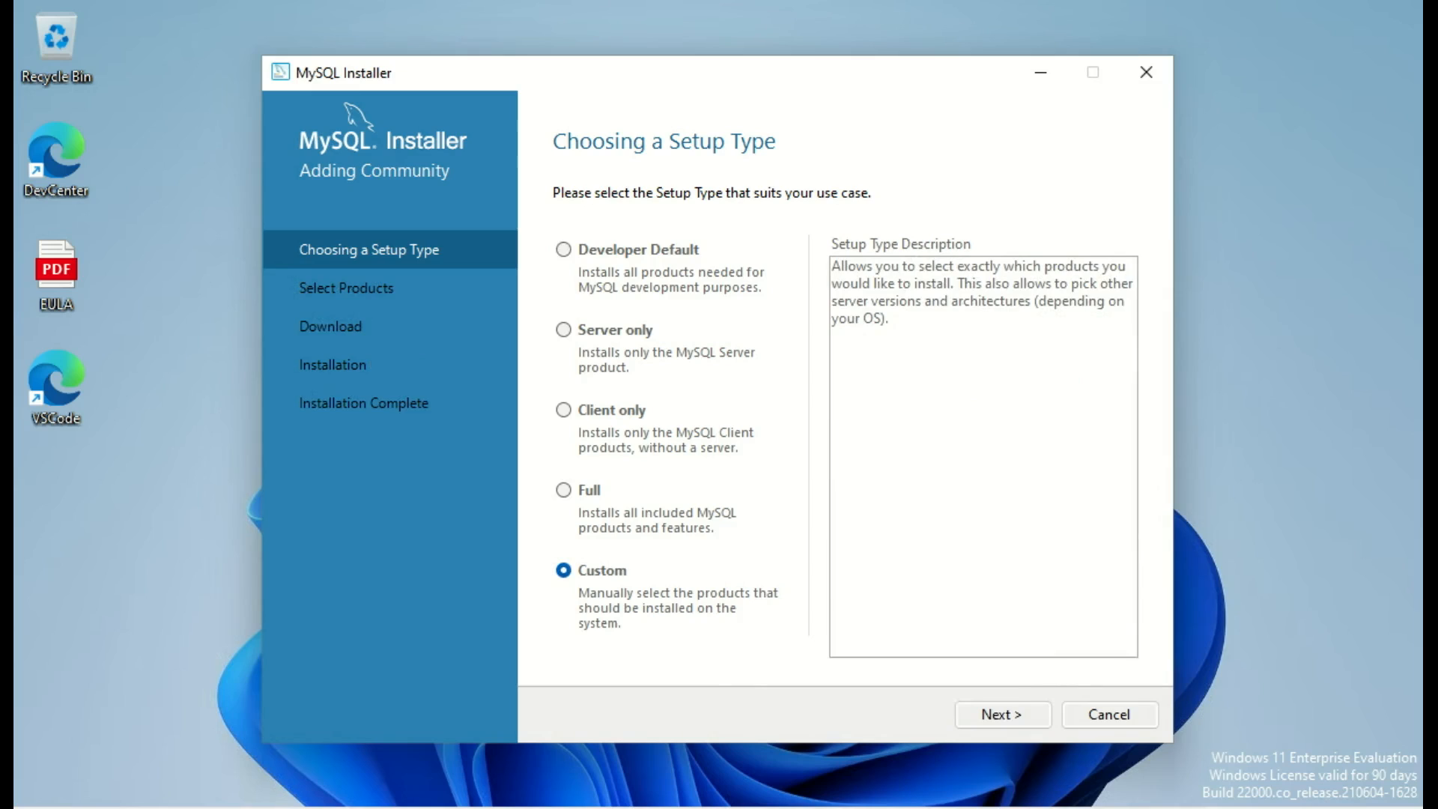
left_click(564, 409)
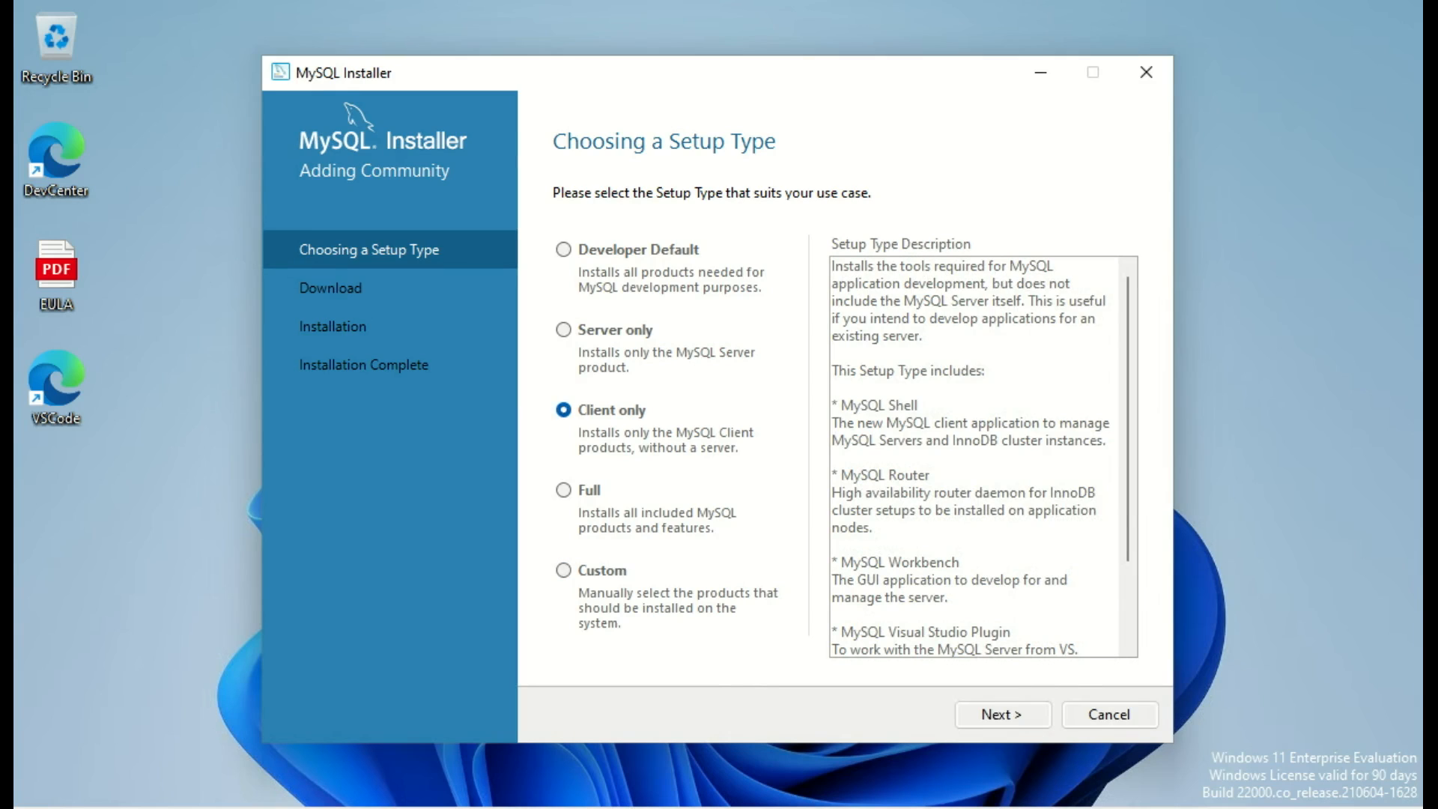
left_click(563, 329)
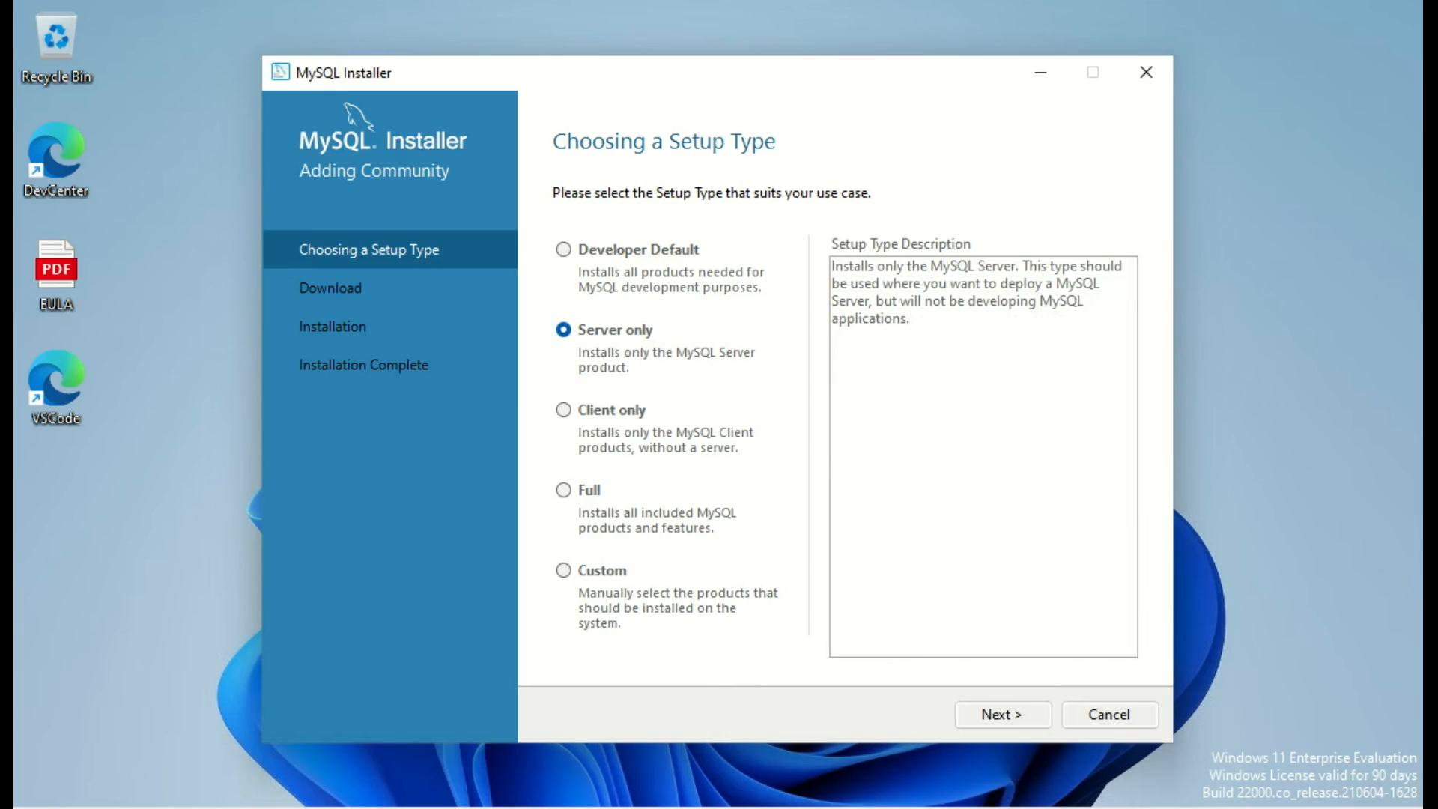
left_click(564, 570)
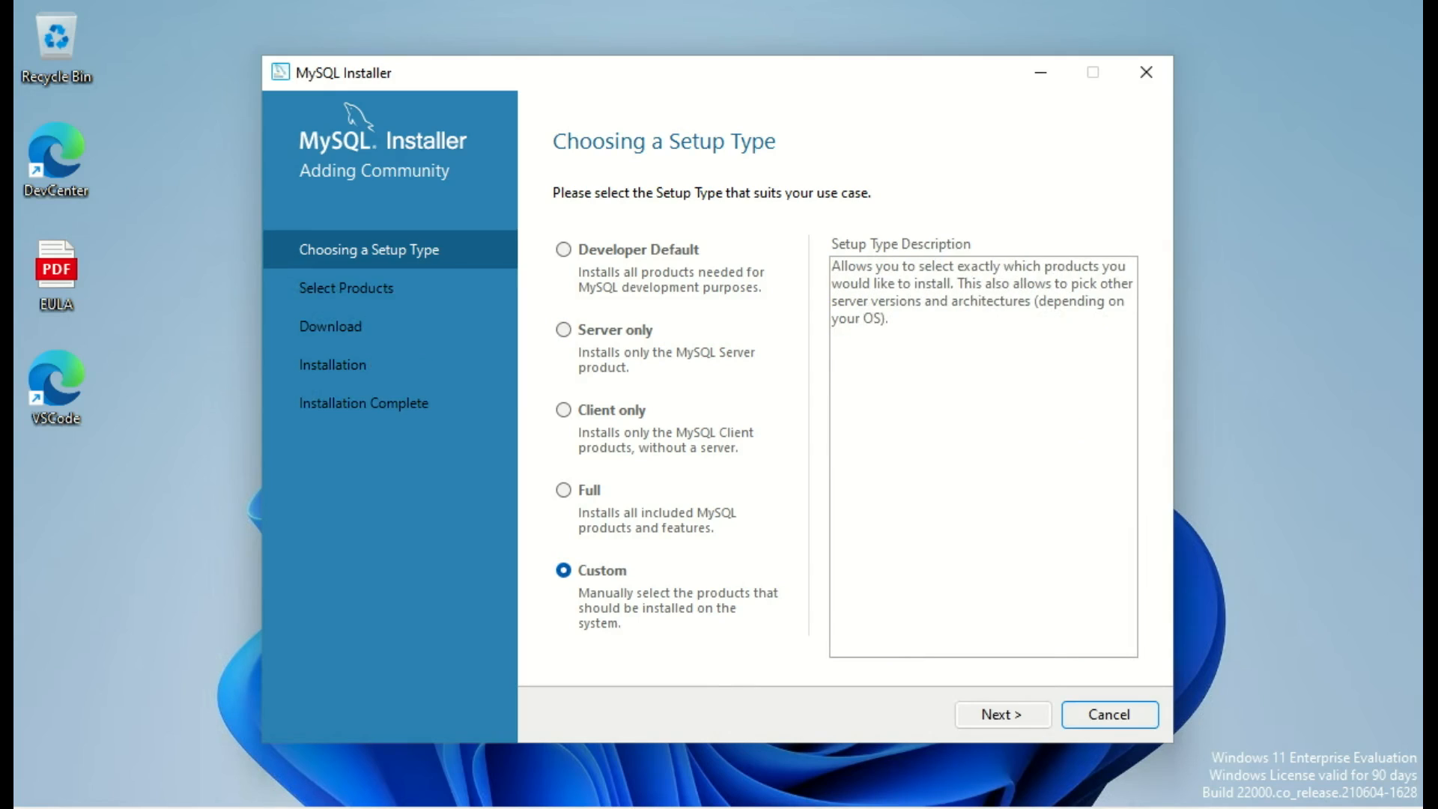
left_click(1002, 713)
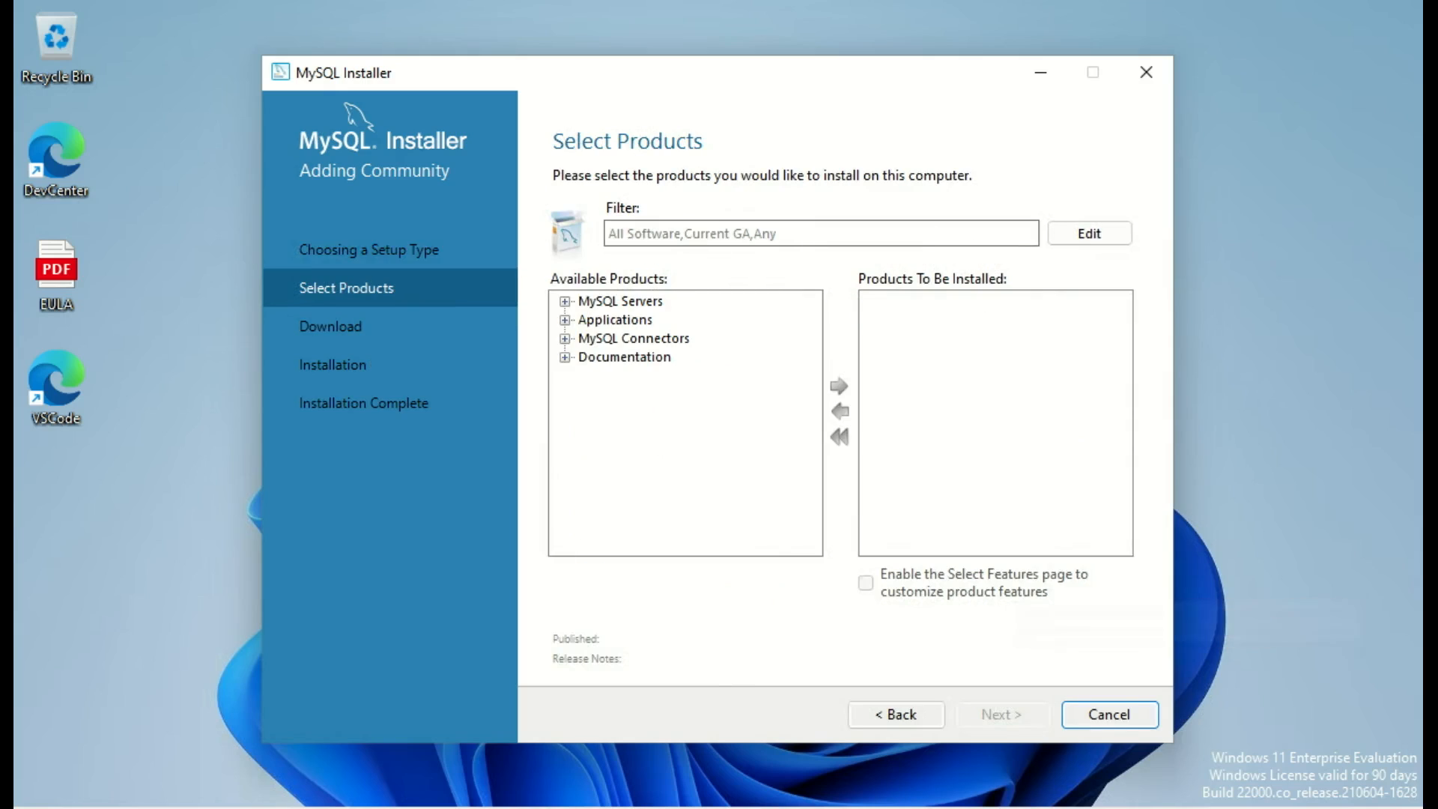
Step: Add MySQL Server 8.0.31 - X64 to the products to be installed
left_click(564, 301)
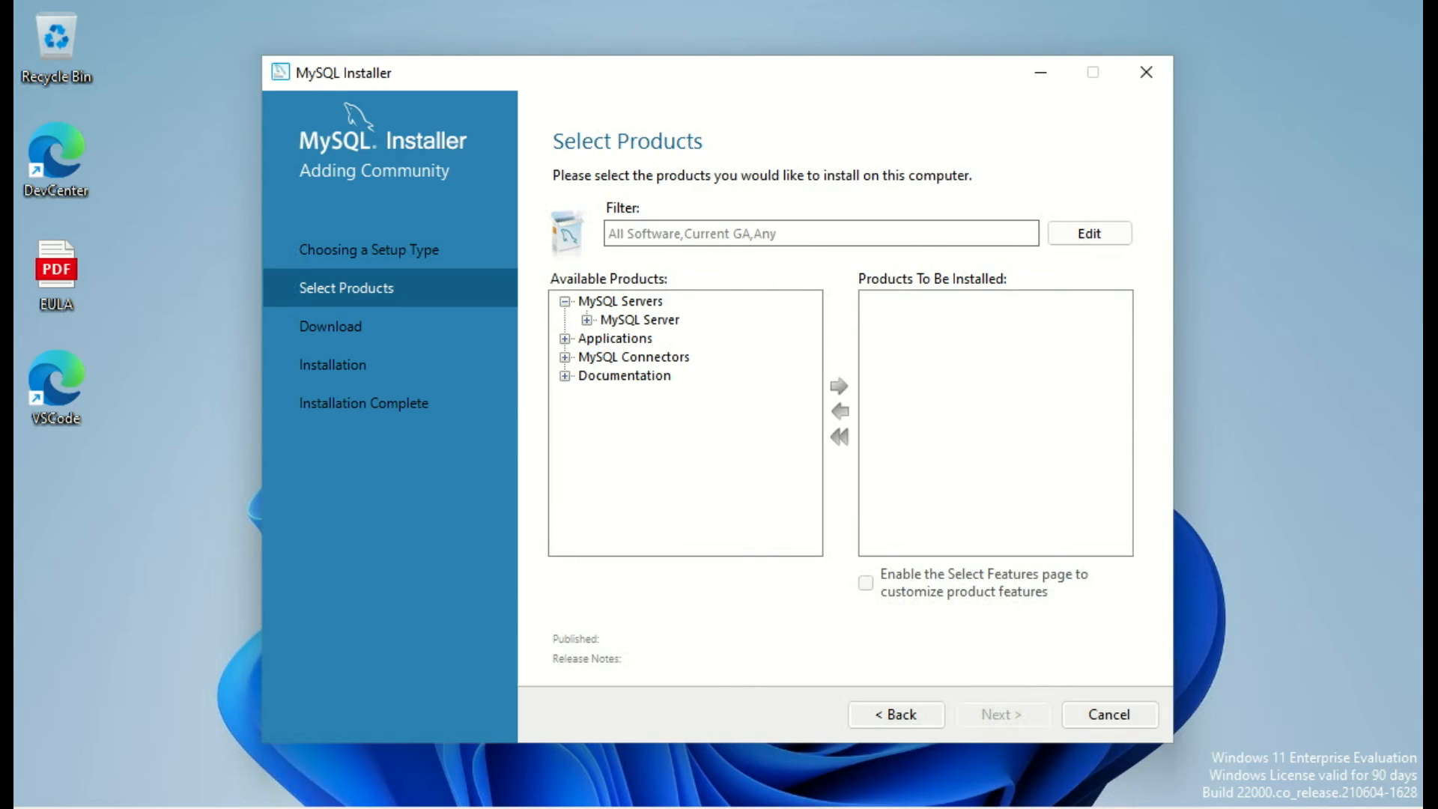
left_click(587, 320)
left_click(609, 339)
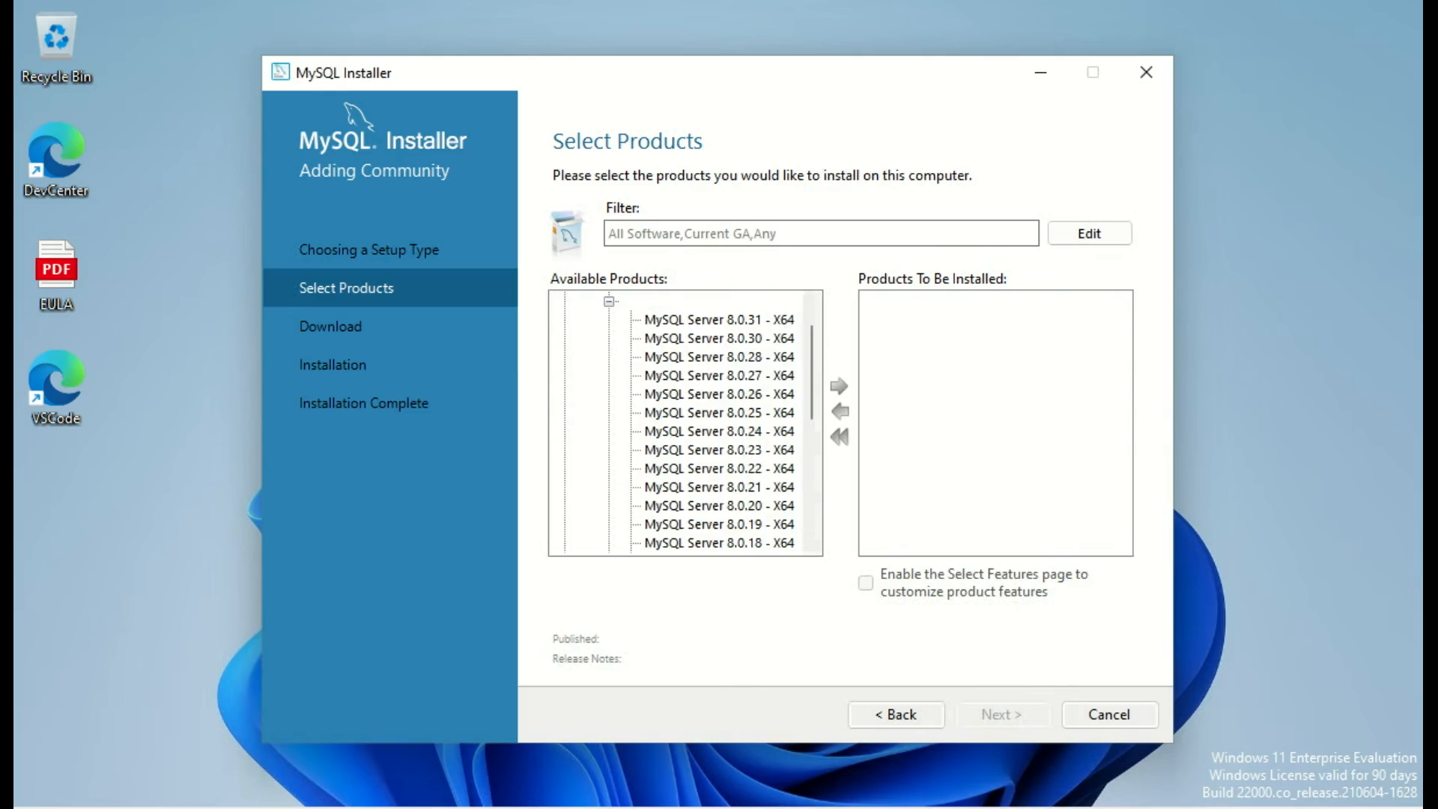
left_click(719, 320)
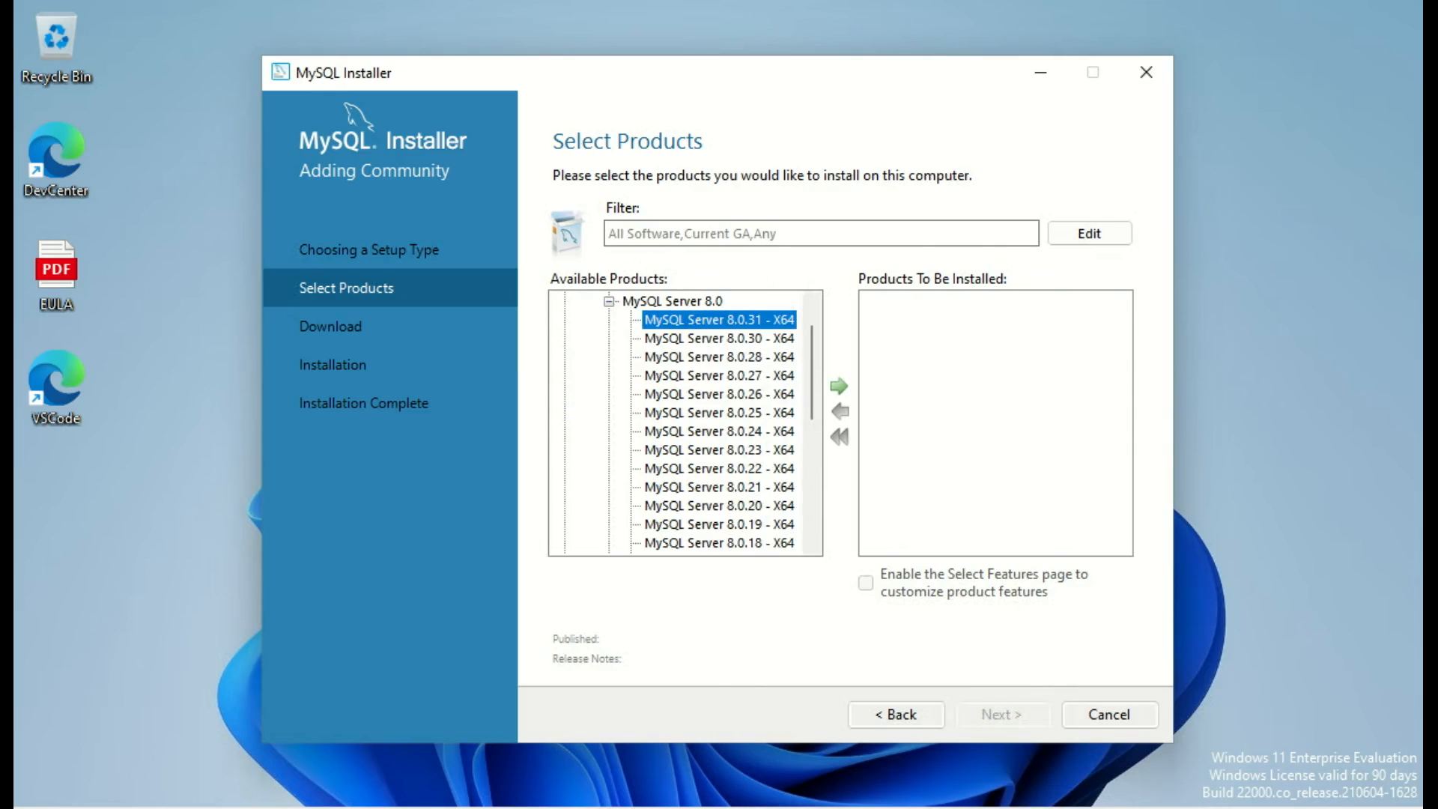
left_click(839, 386)
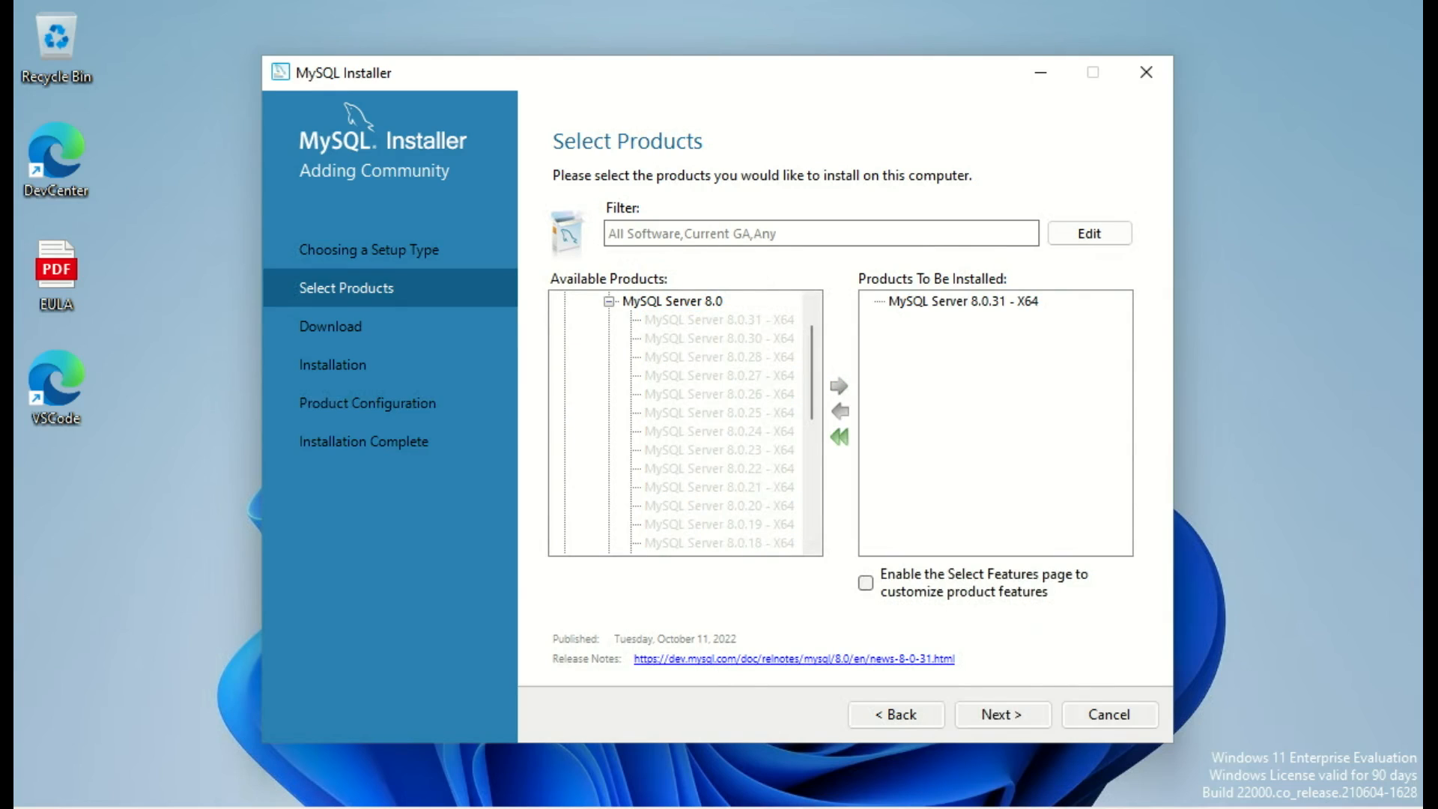
left_click(609, 302)
left_click(587, 320)
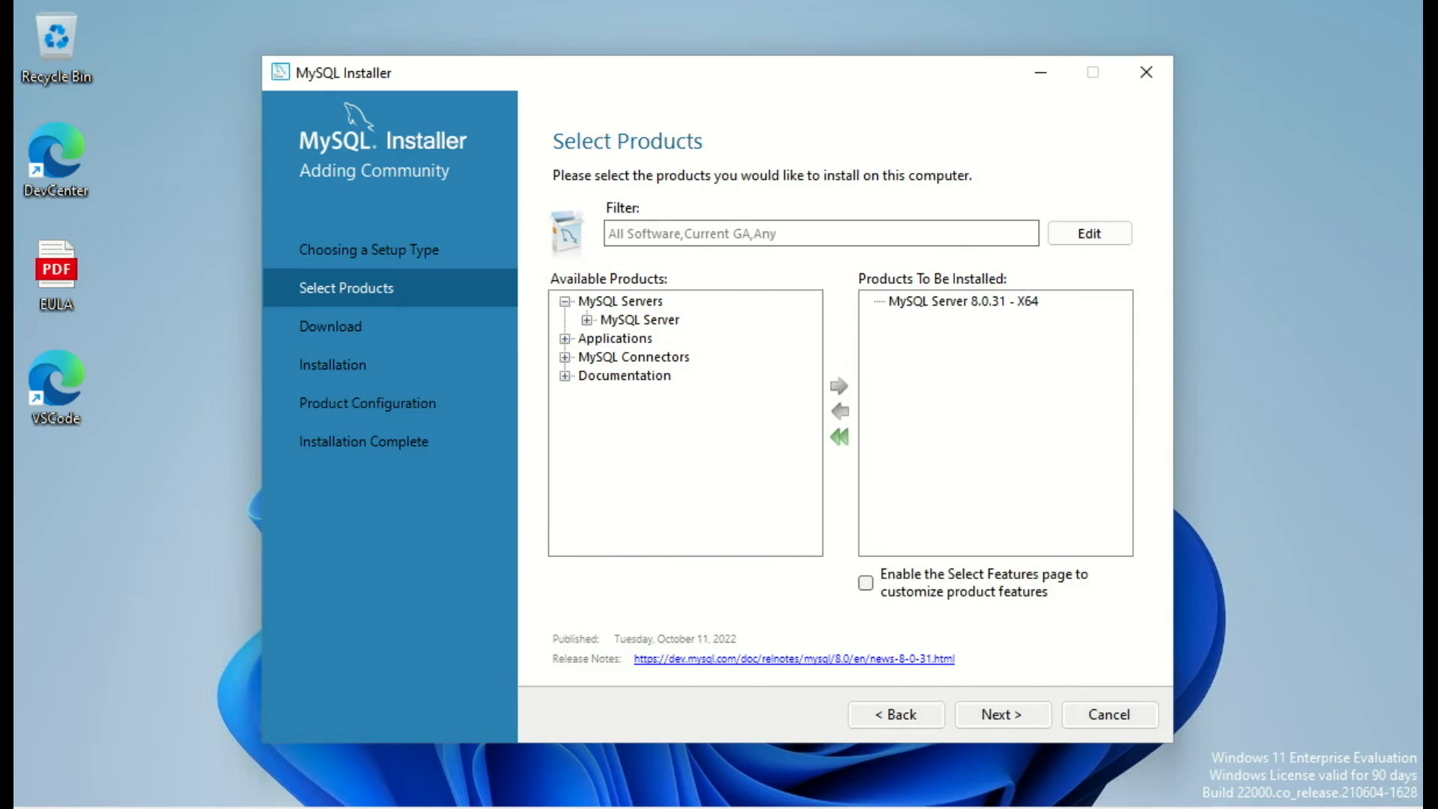
Step: Add MySQL Shell 8.0.31 - X64 under Applications and proceed to the download step
left_click(565, 339)
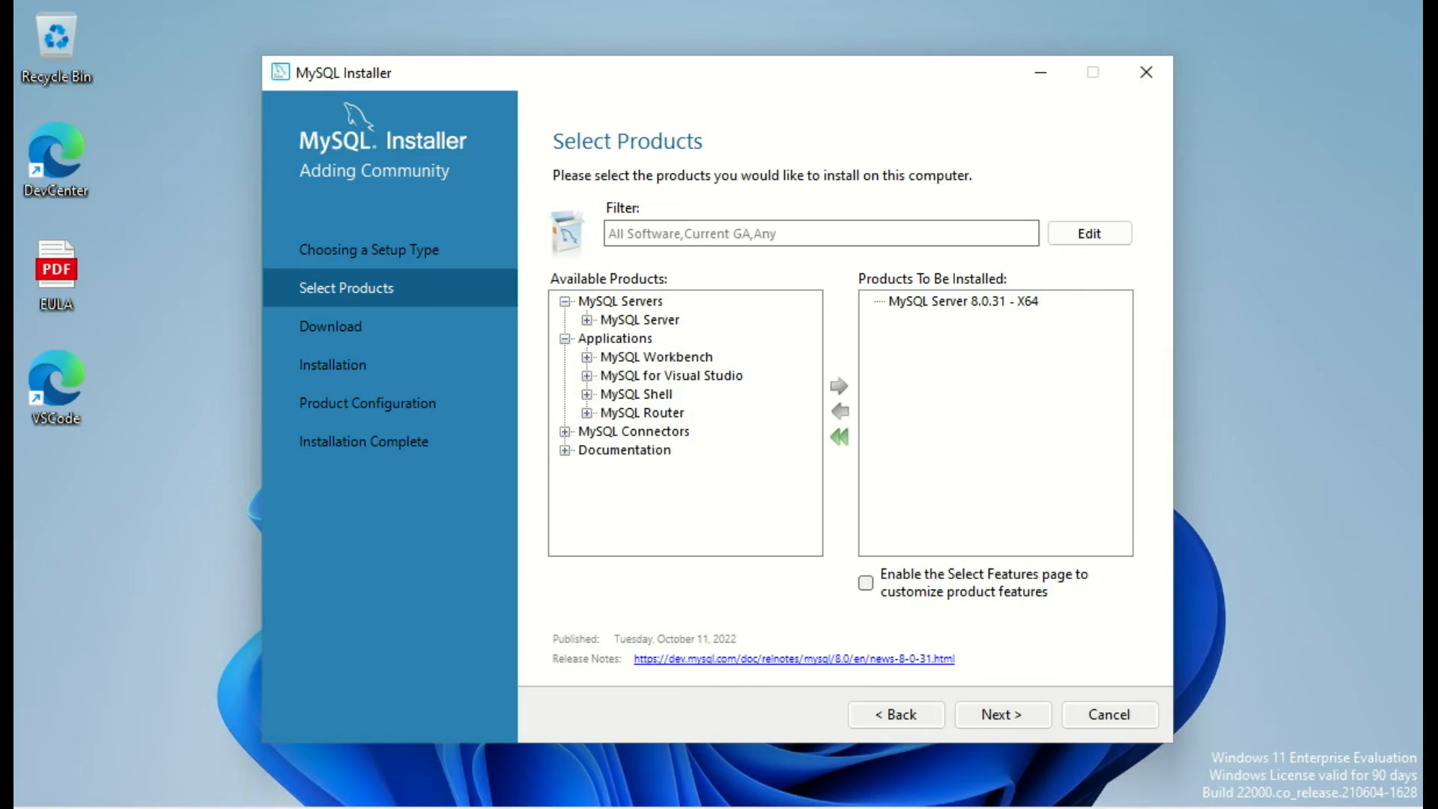
left_click(588, 376)
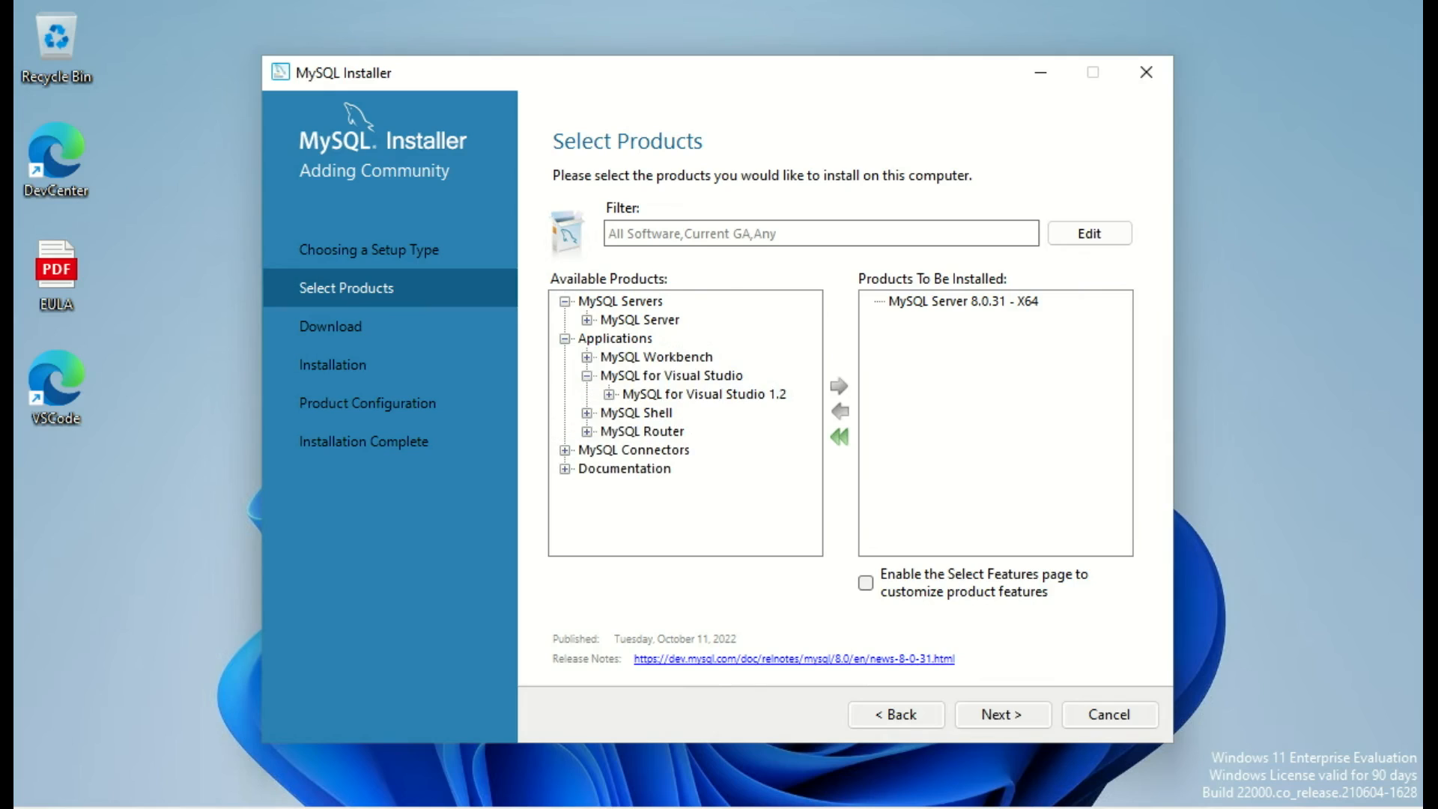
left_click(587, 412)
left_click(609, 431)
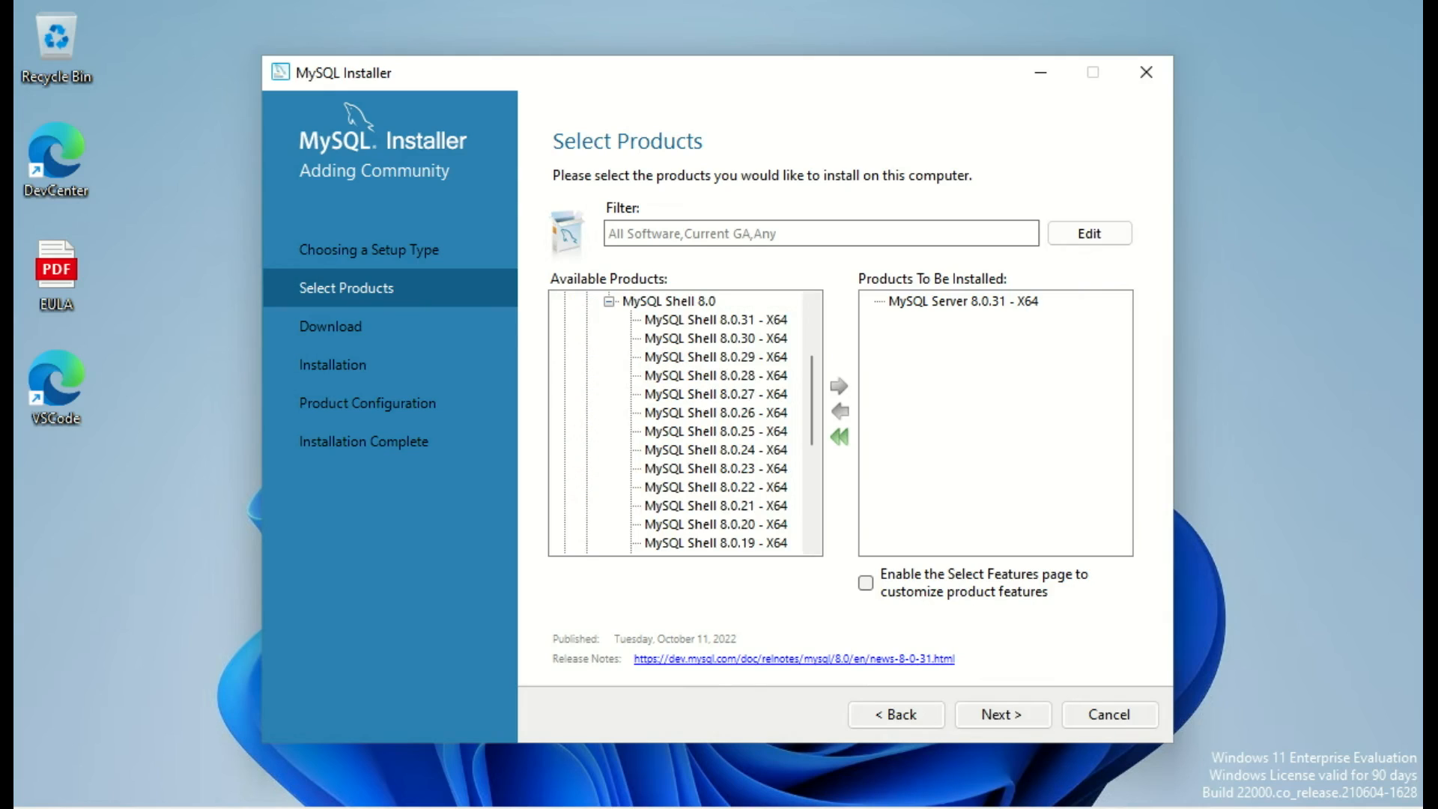
left_click(715, 320)
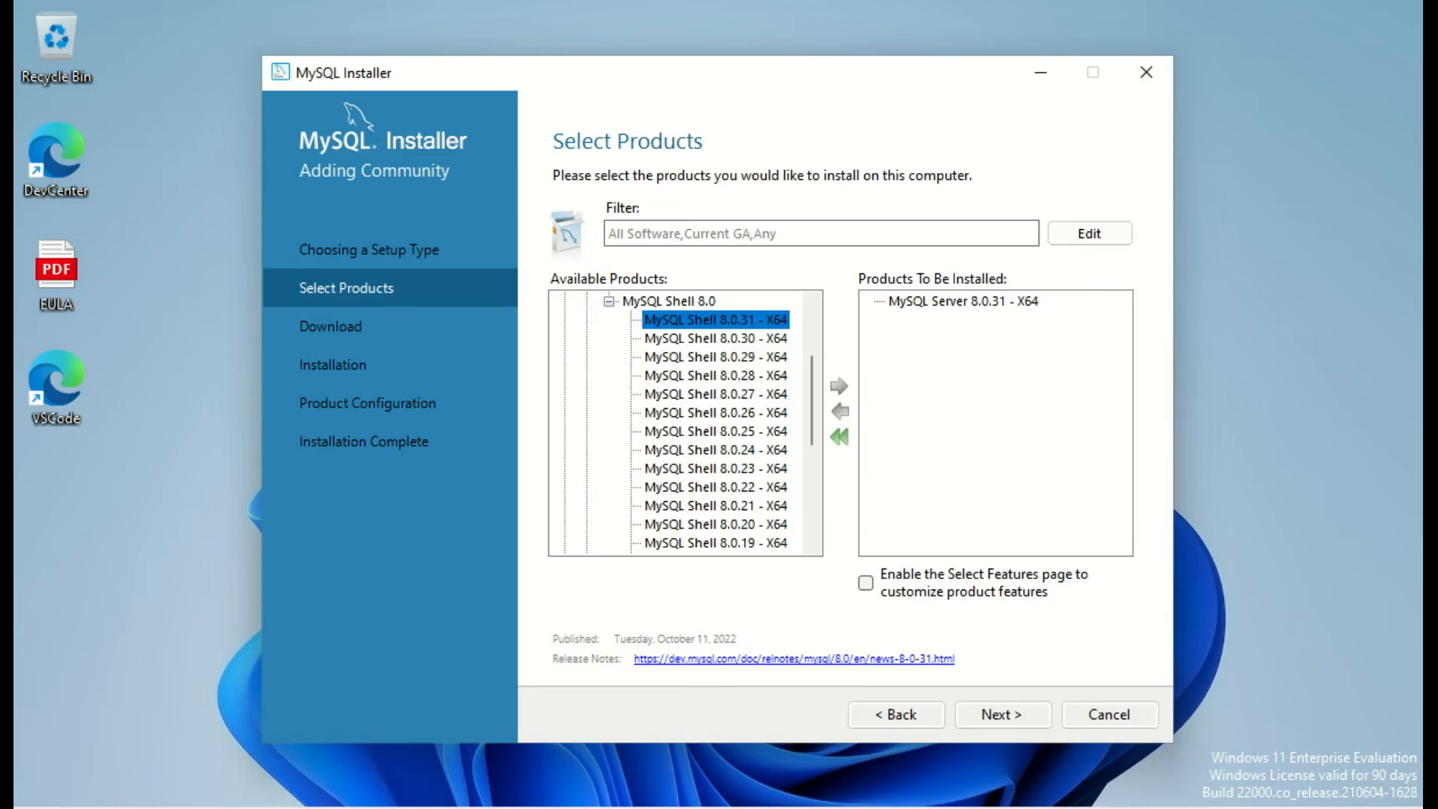
left_click(838, 385)
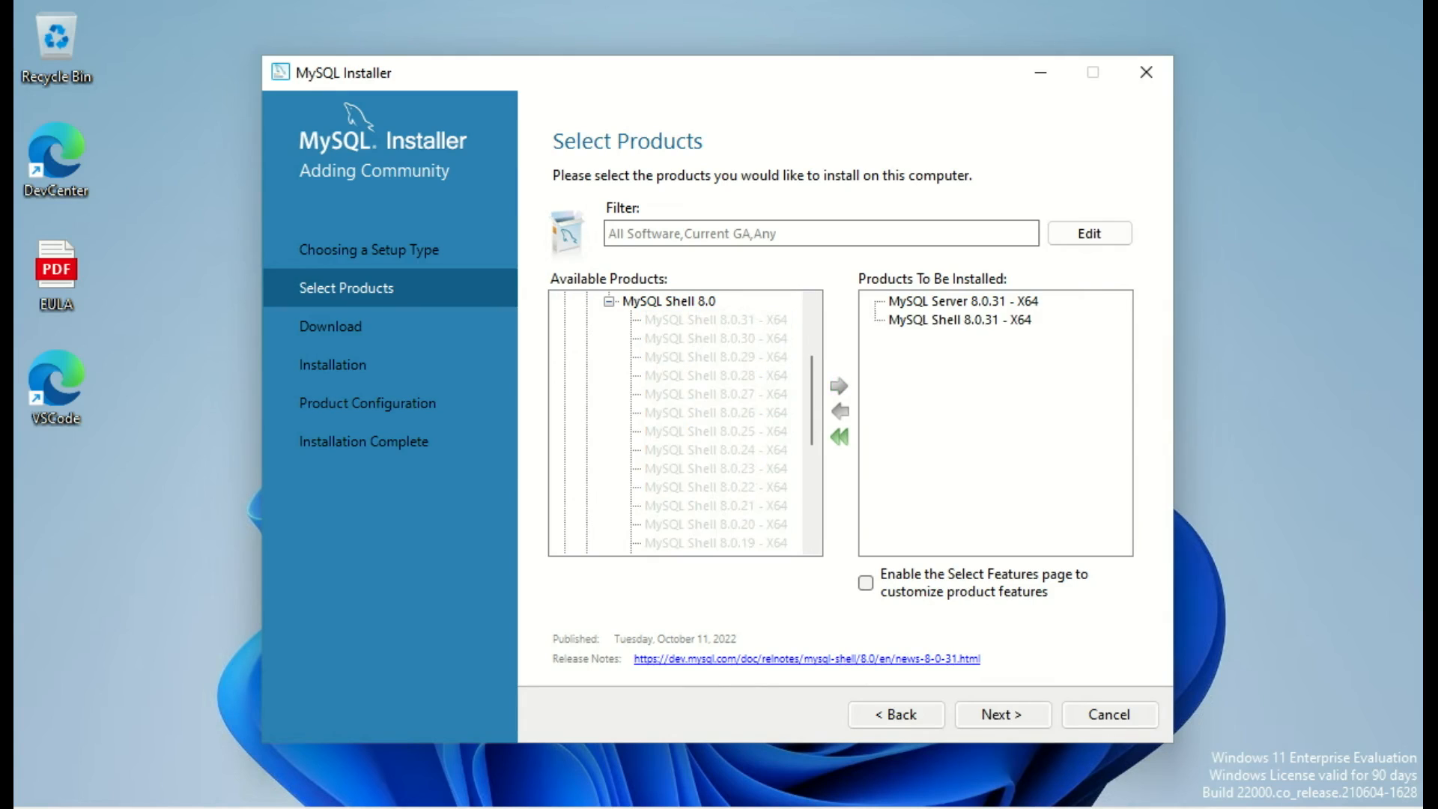
left_click(609, 301)
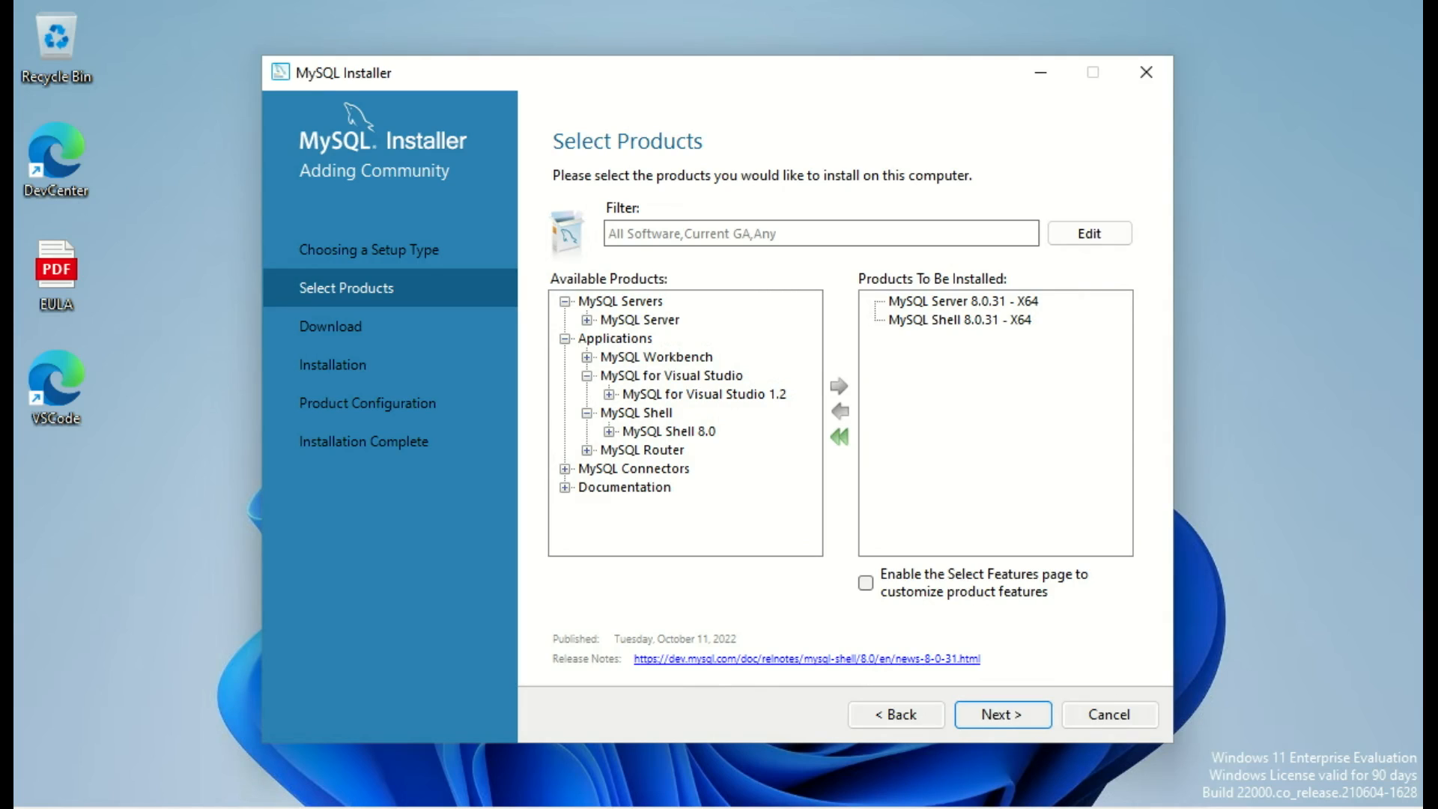
left_click(1003, 715)
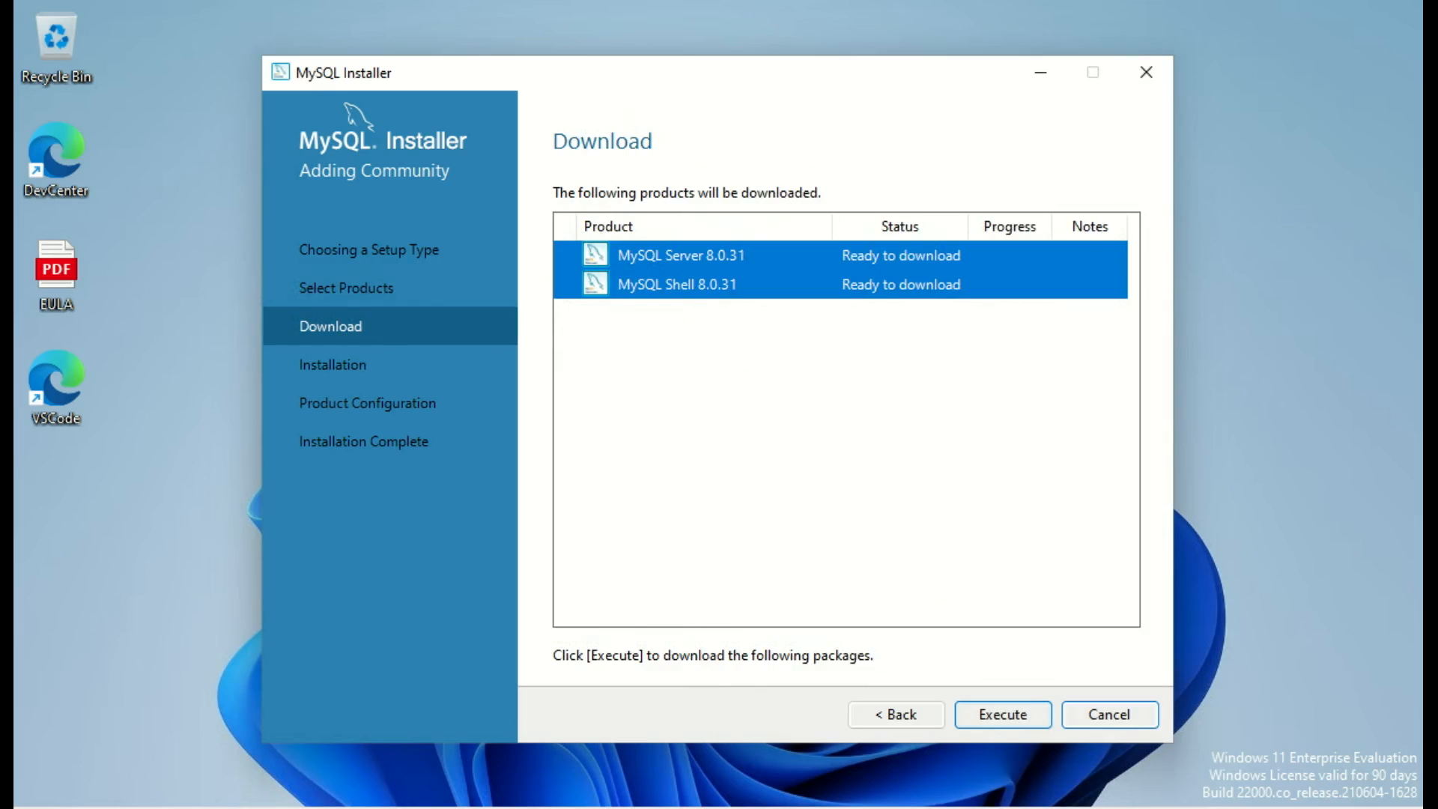
Step: Run the download and installation of MySQL Server 8.0.31 and MySQL Shell 8.0.31
left_click(1002, 715)
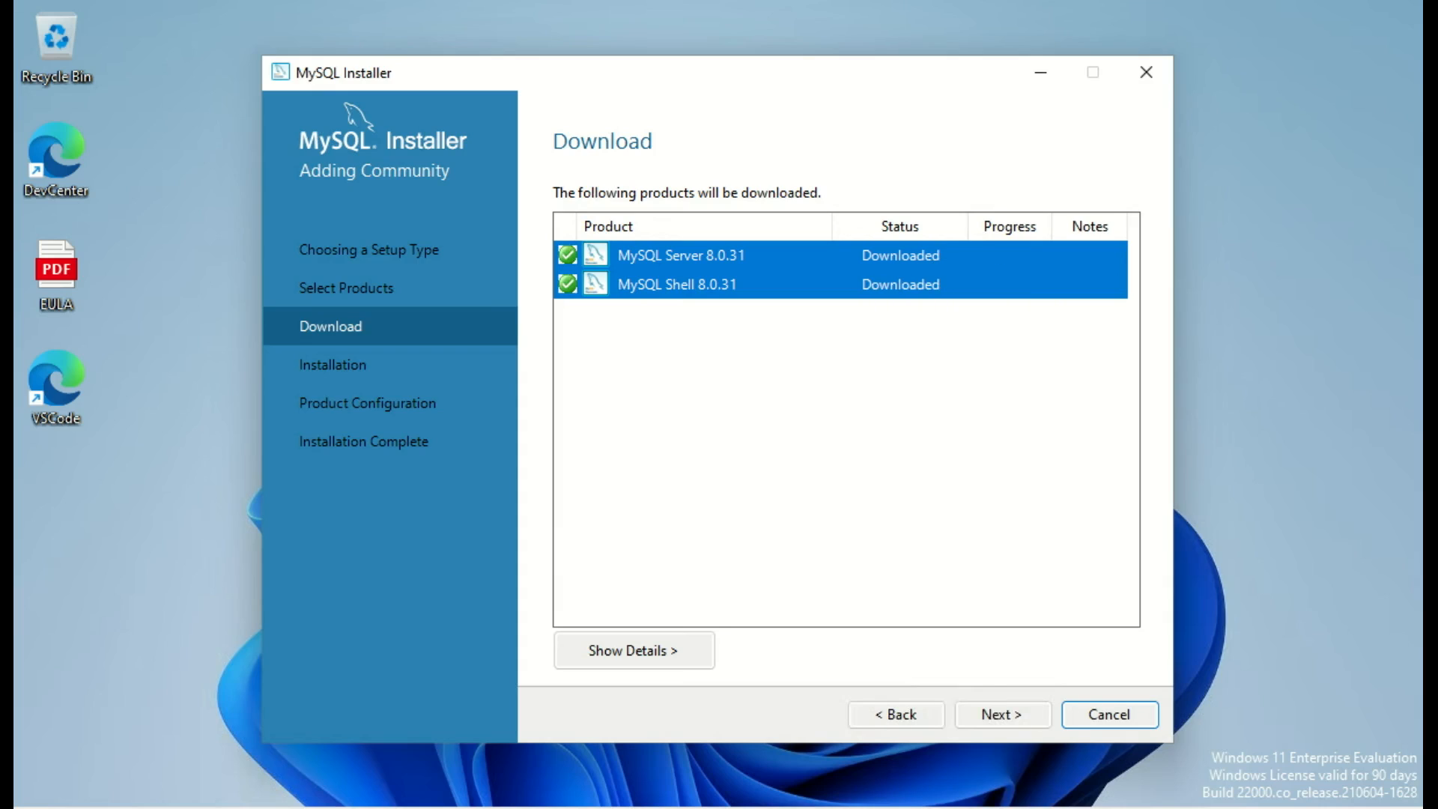
key("Return")
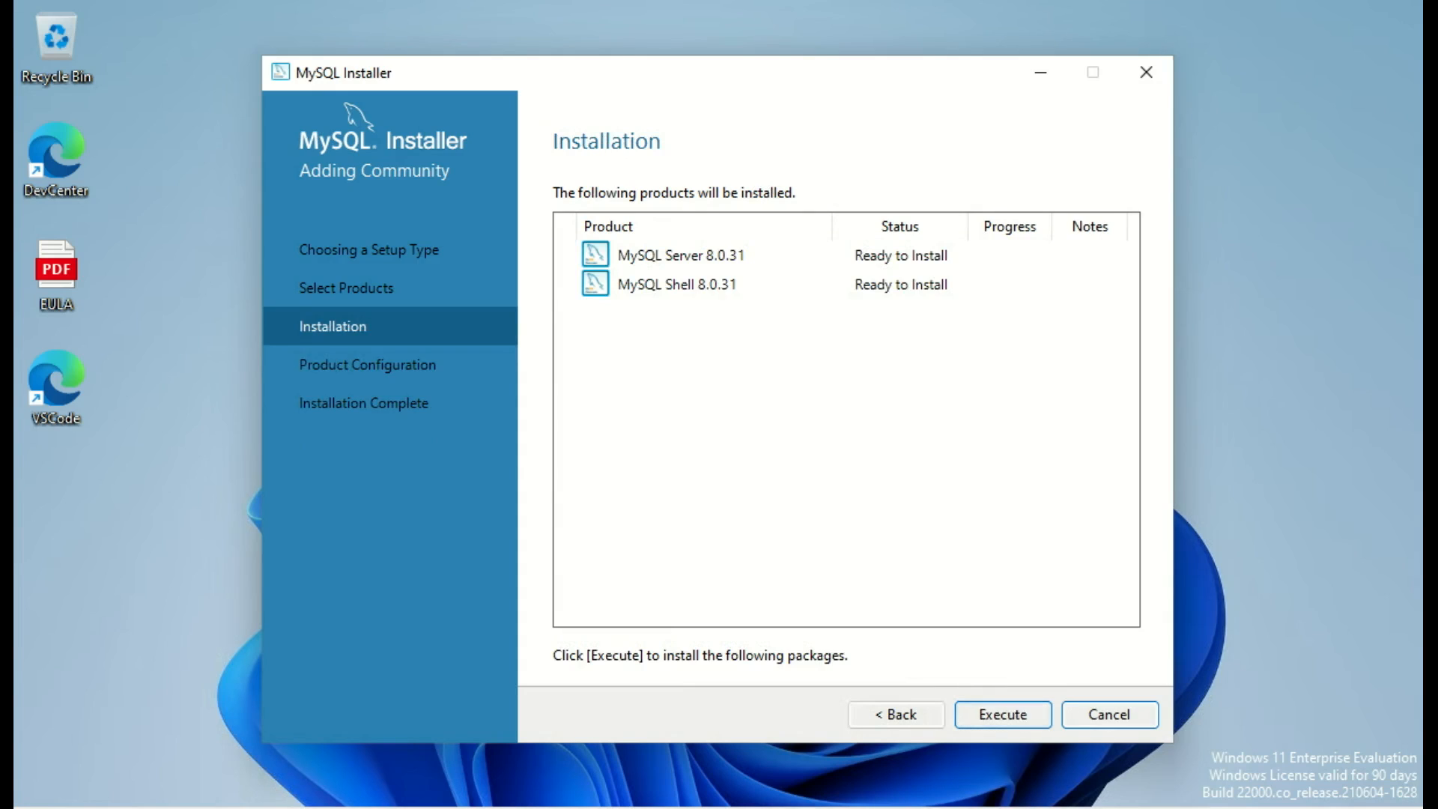
key("Return")
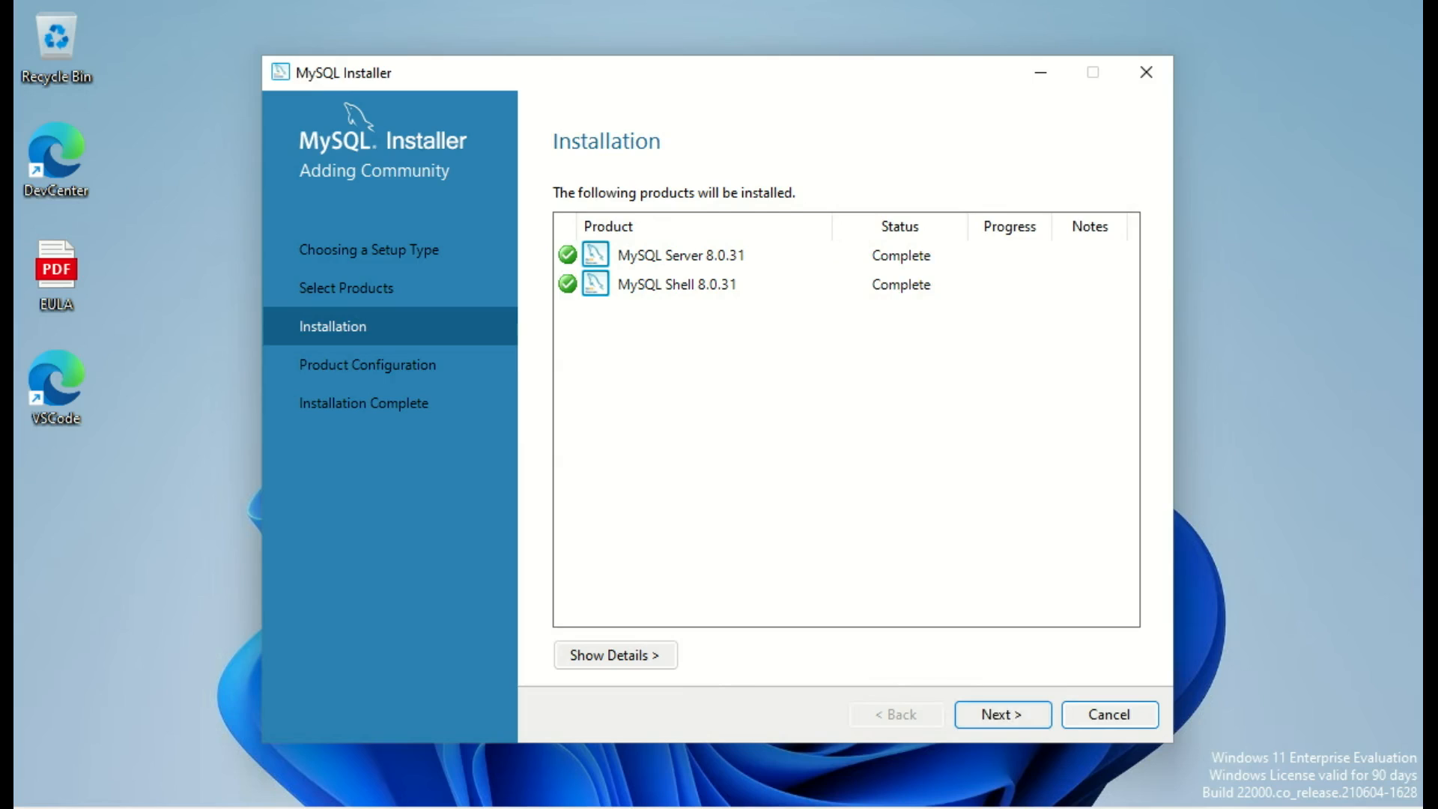
key("Return")
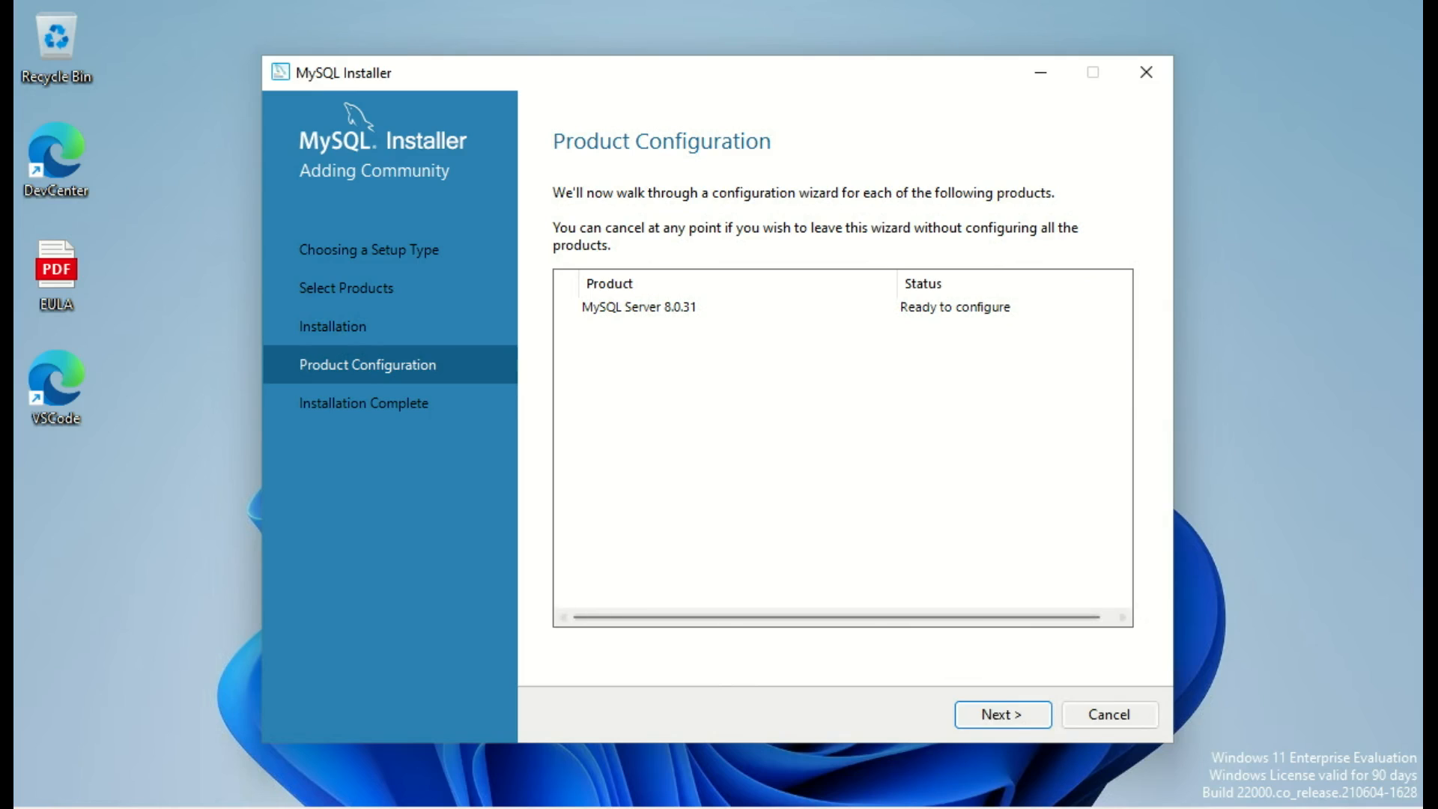
Step: Keep Development Computer as the server config type with port 3306
key("Return")
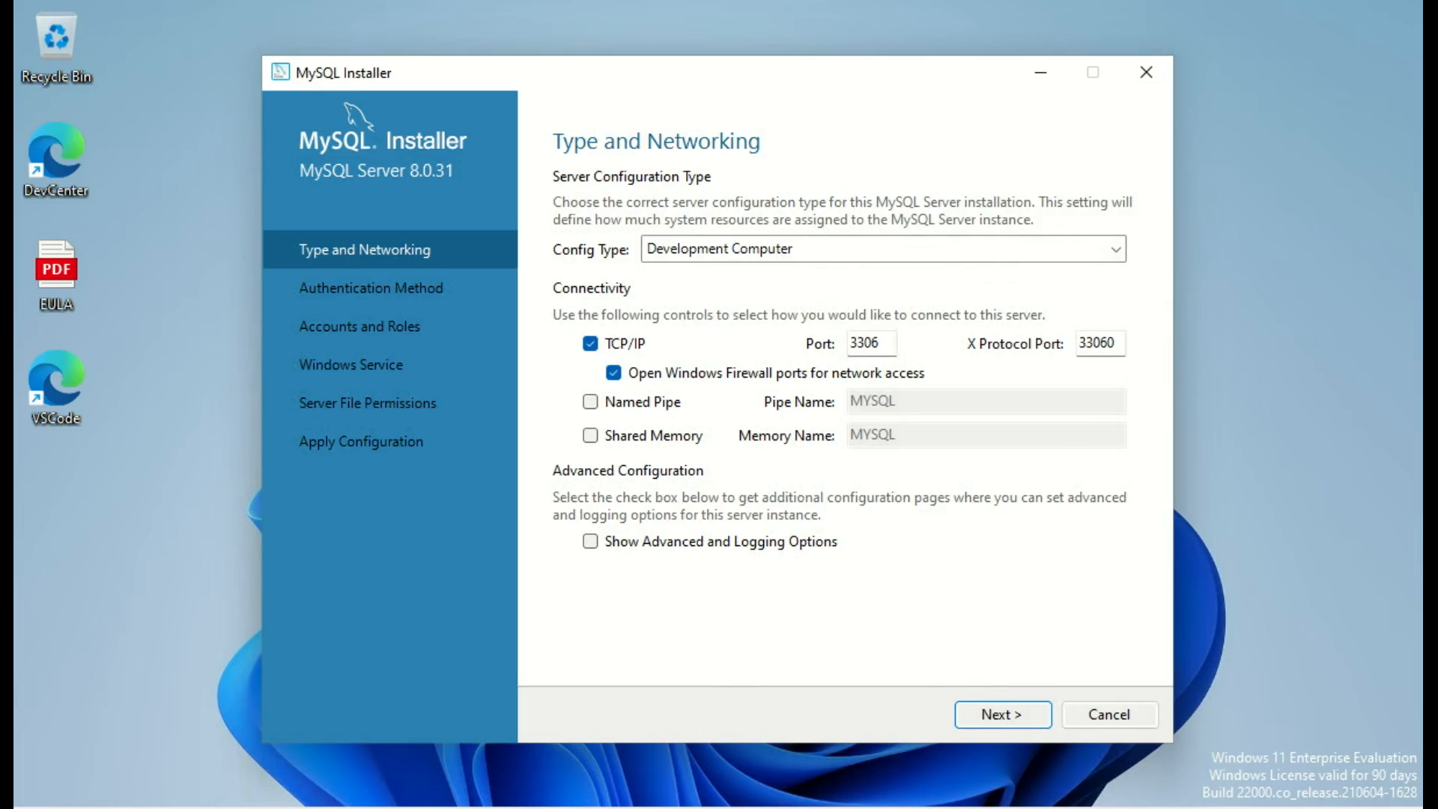
left_click(1116, 250)
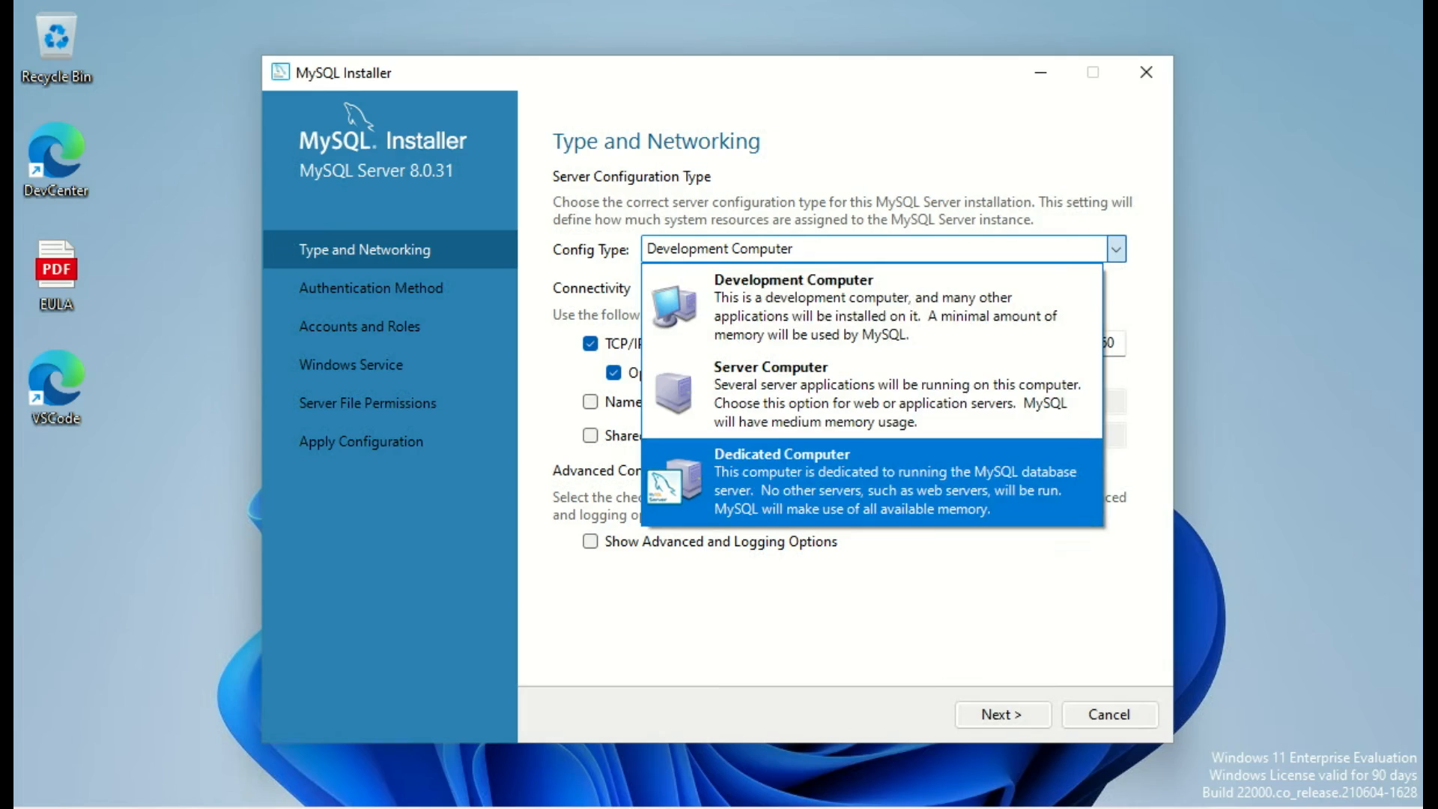
left_click(871, 308)
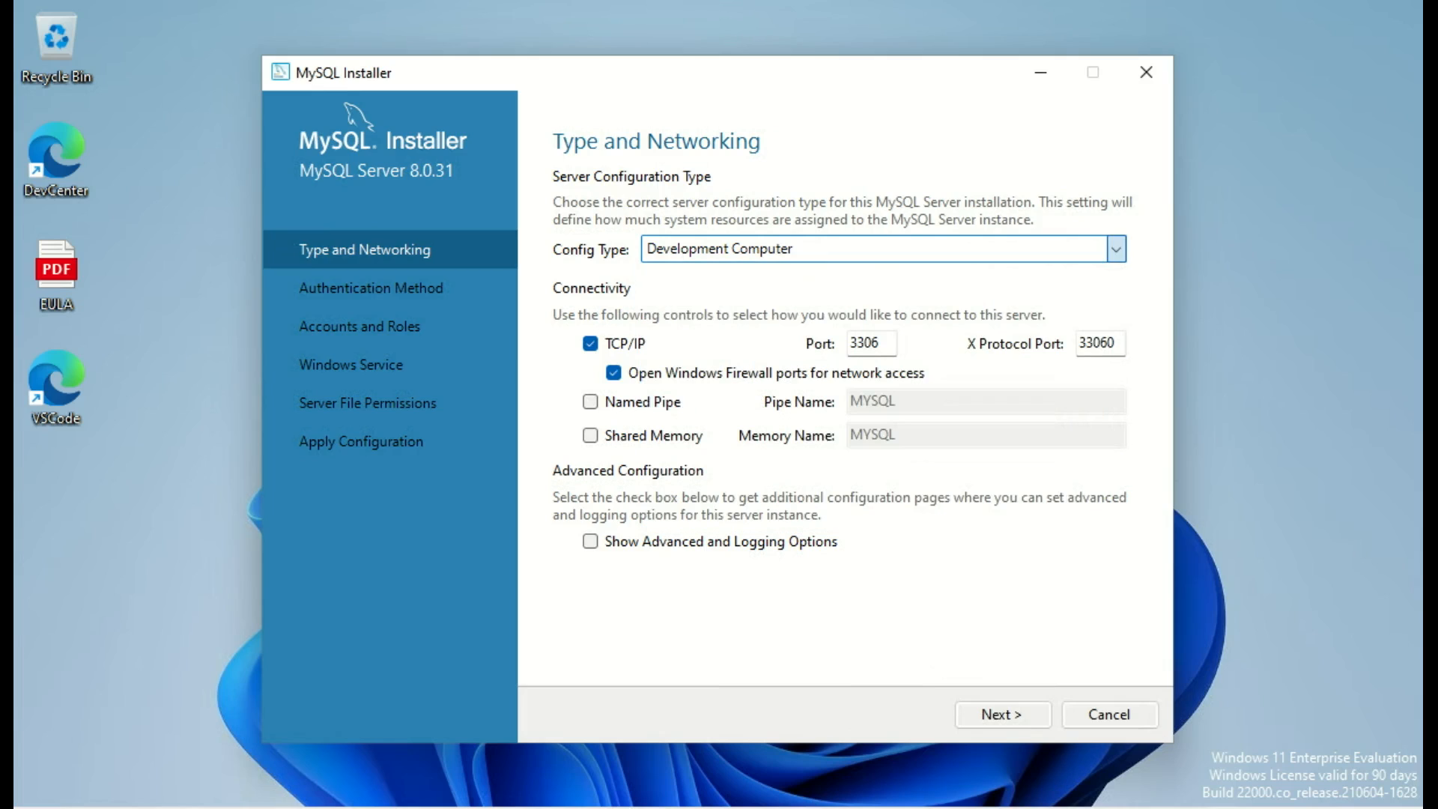
key("Return")
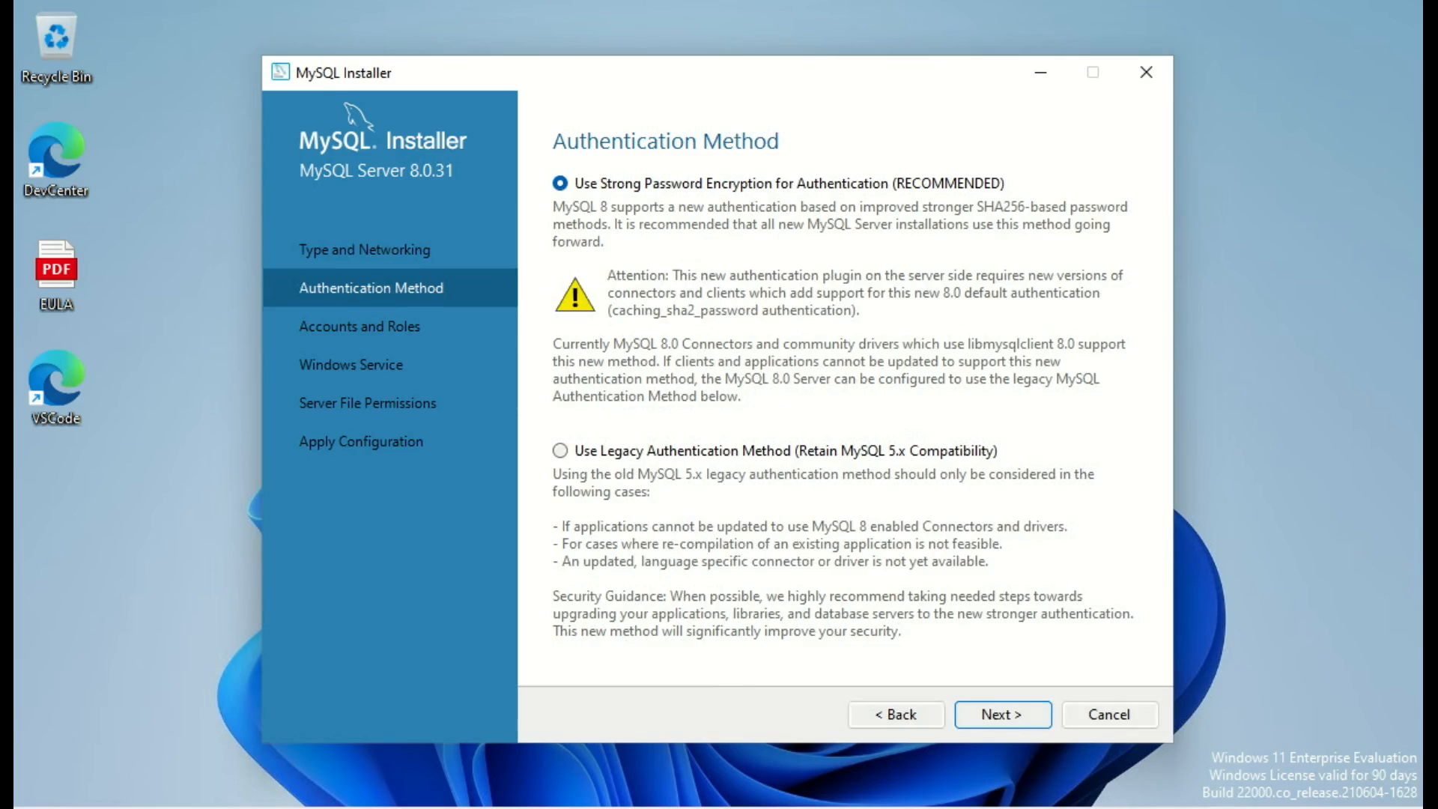
Step: Keep strong password encryption and enter the MySQL root account password
key("Return")
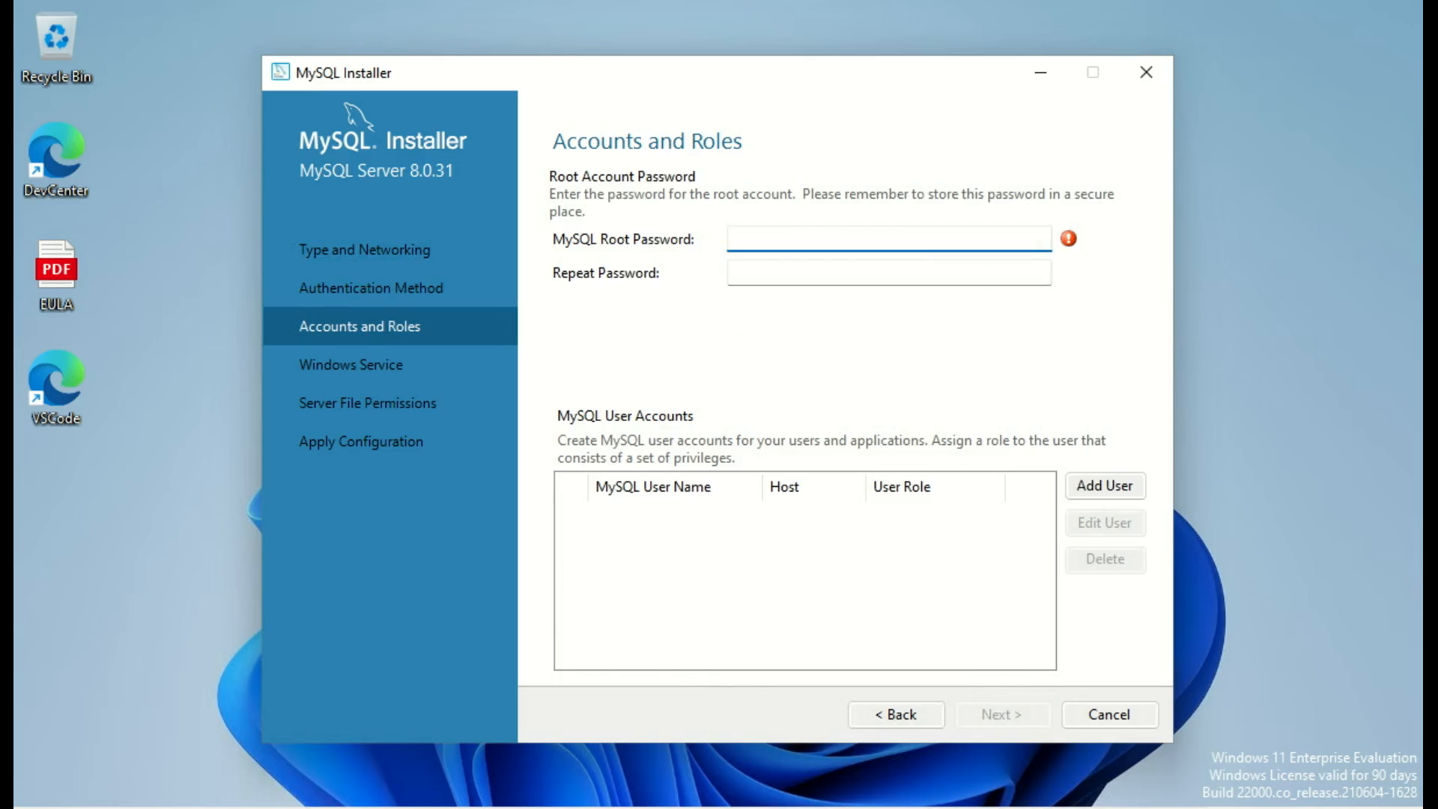
type("password1")
key("Tab")
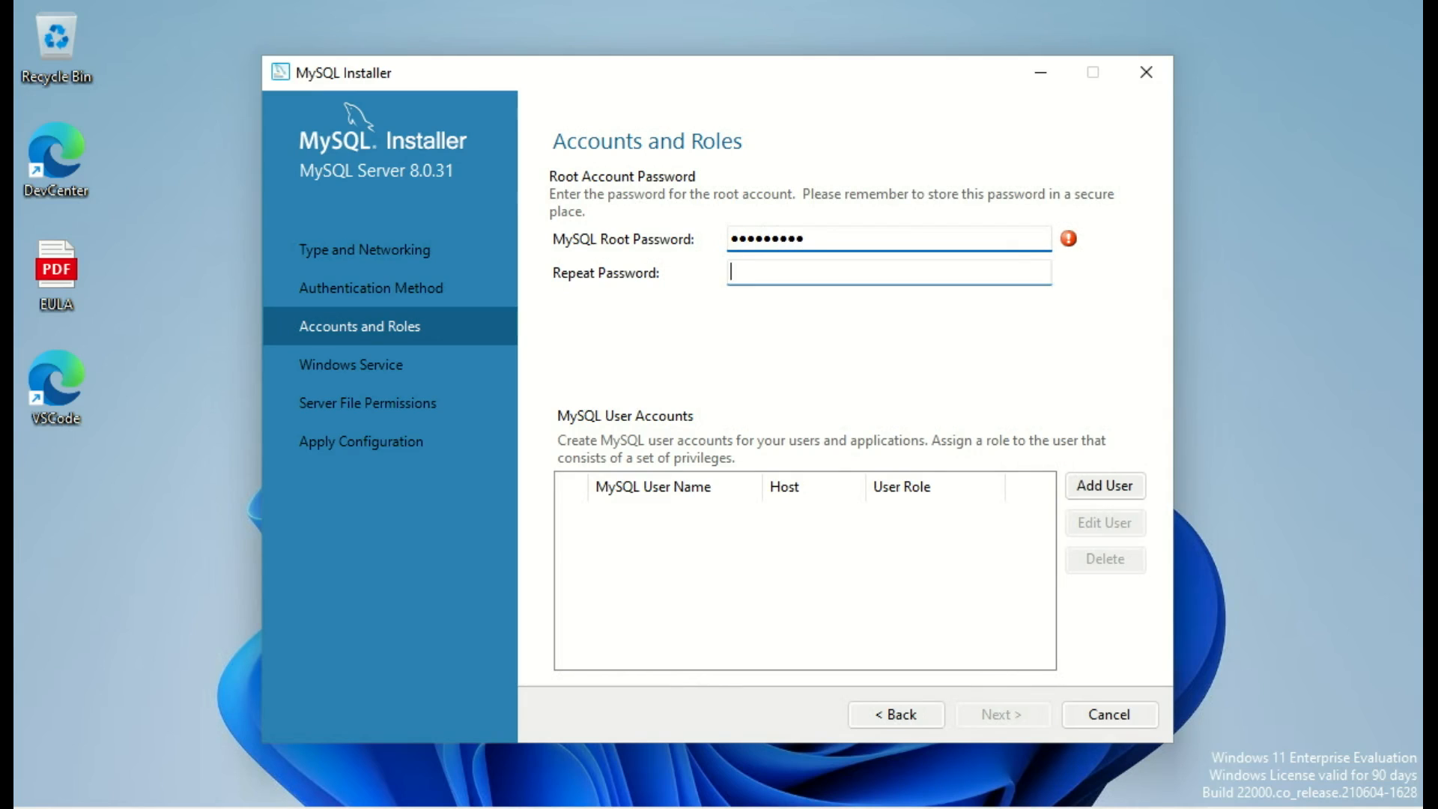
type("password1")
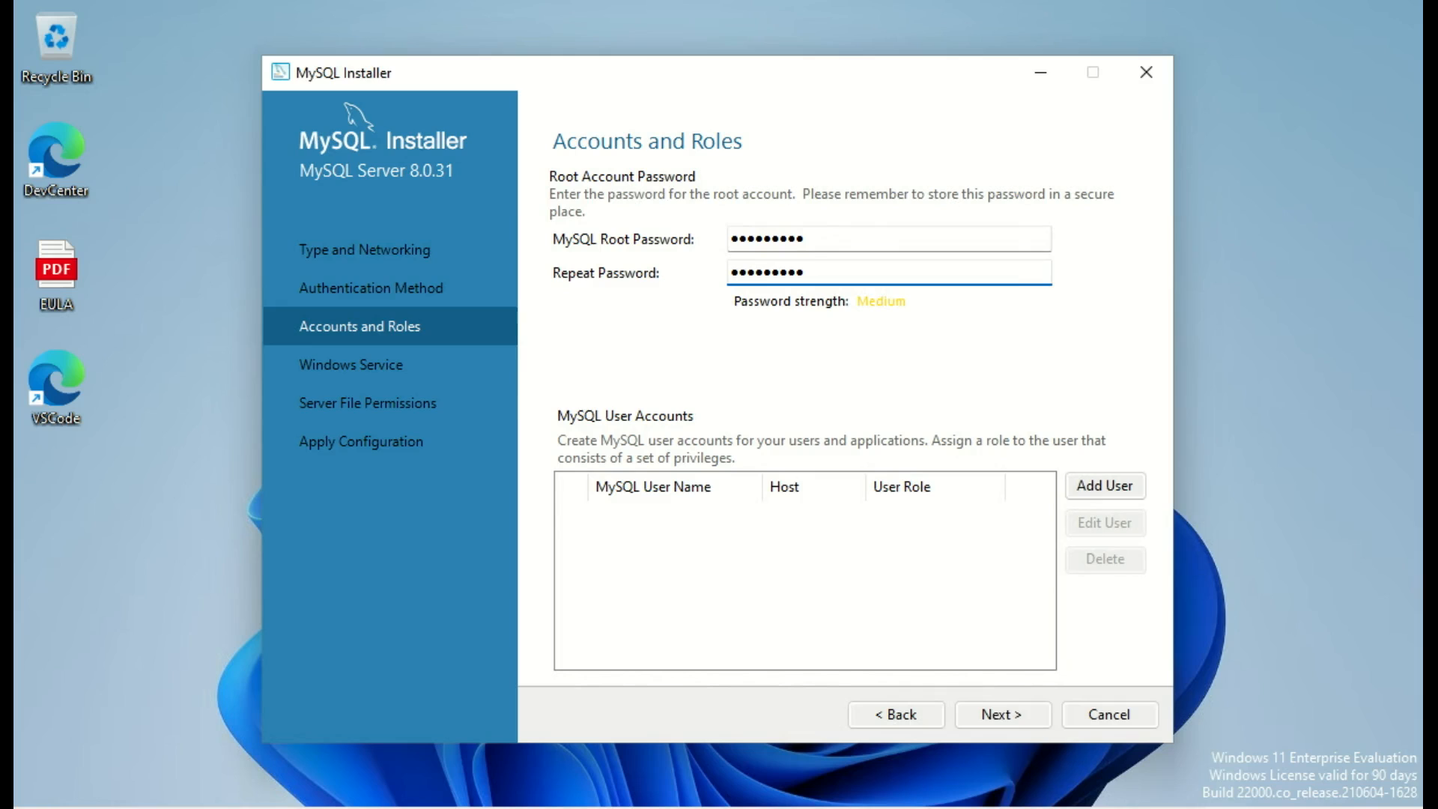
Step: Add user fred as DB Admin for all hosts, entering its password twice
left_click(1105, 486)
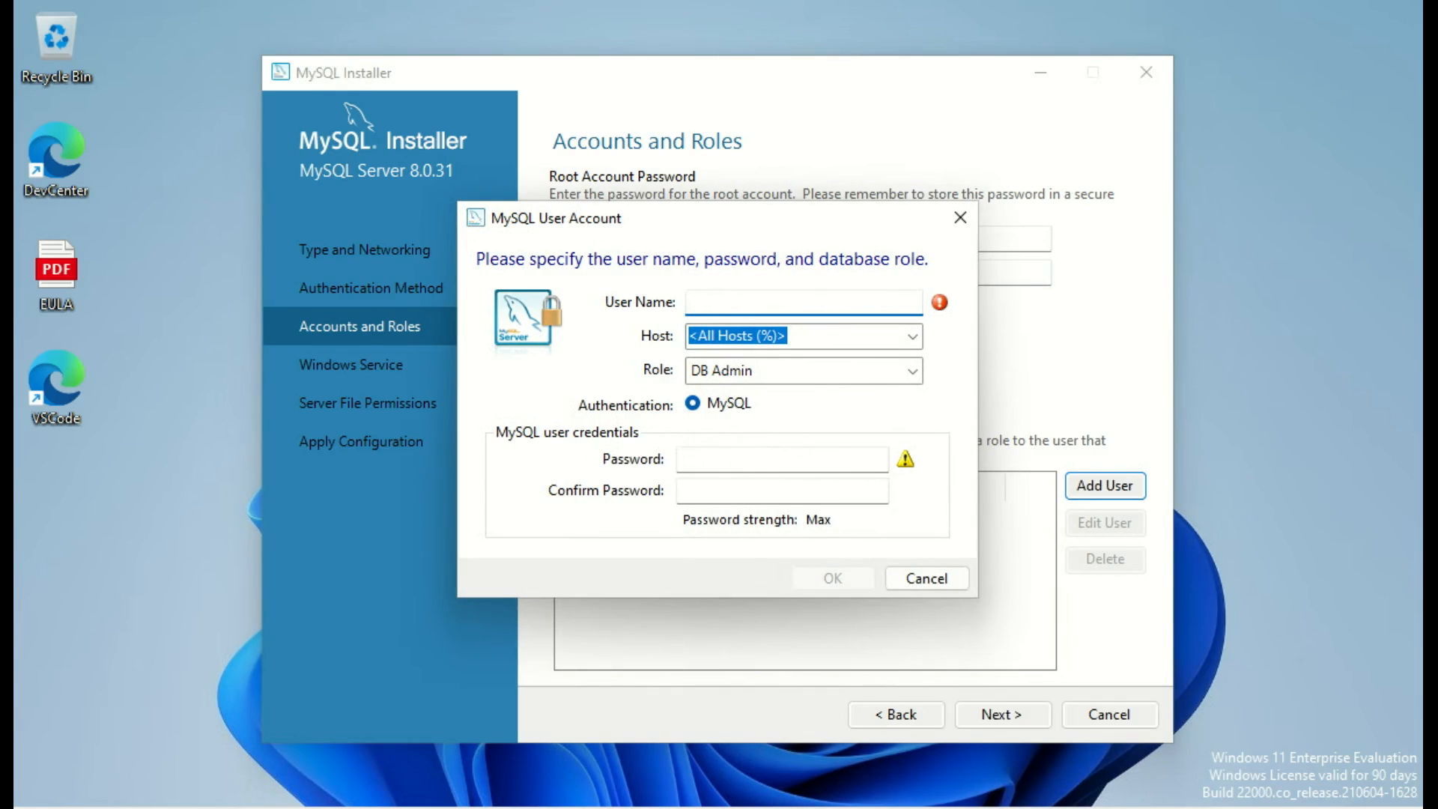
type("fred")
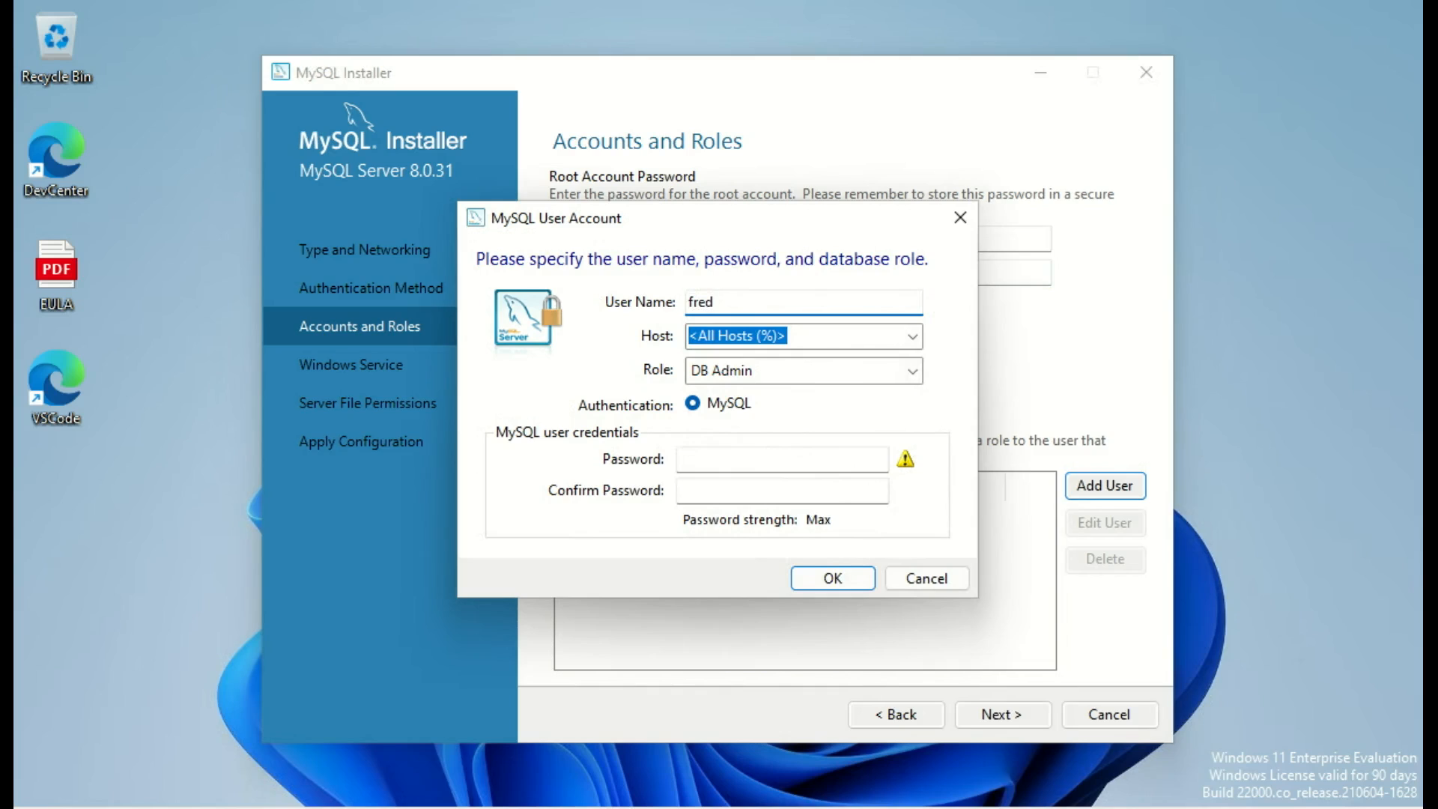
left_click(782, 459)
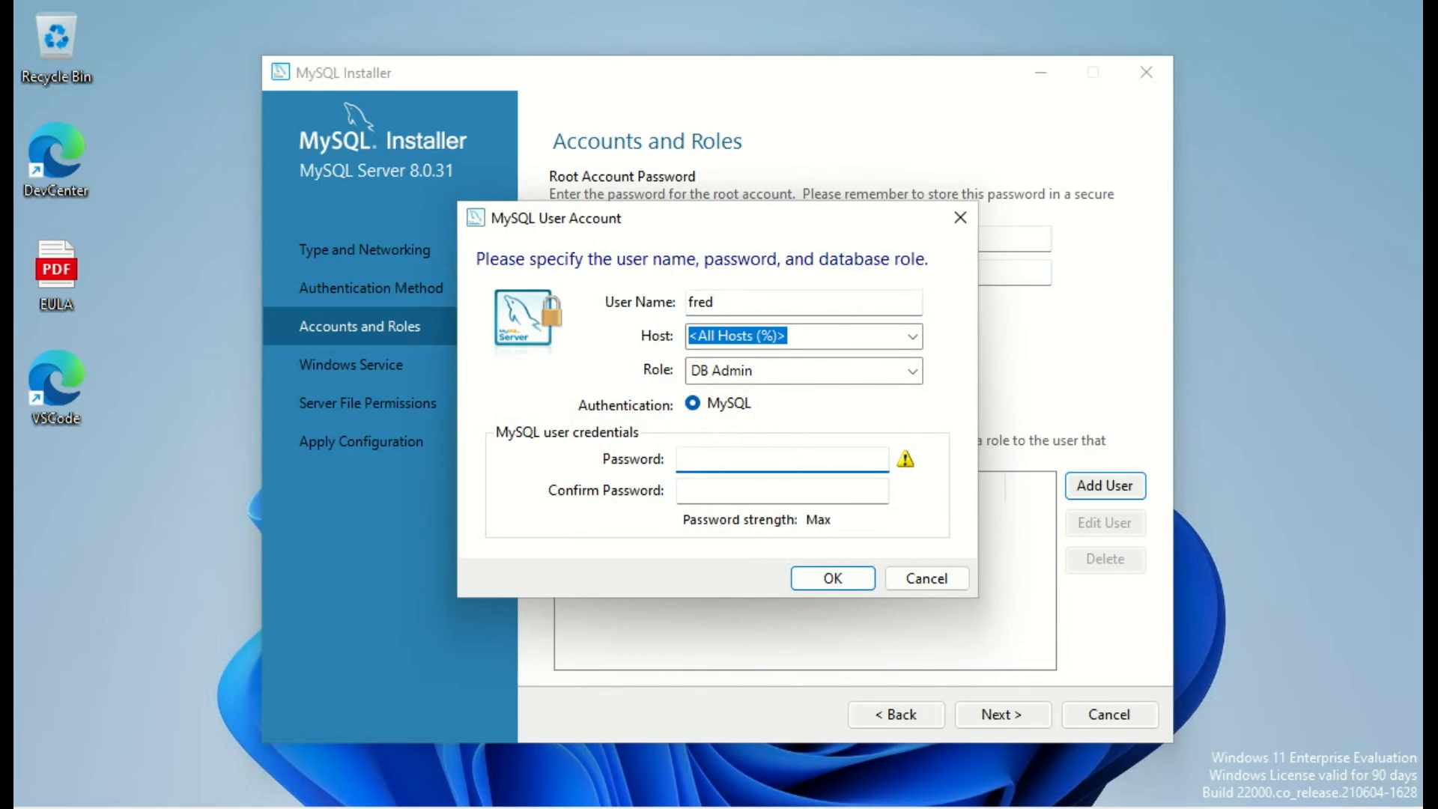
type("*********")
key("Tab")
type("*******")
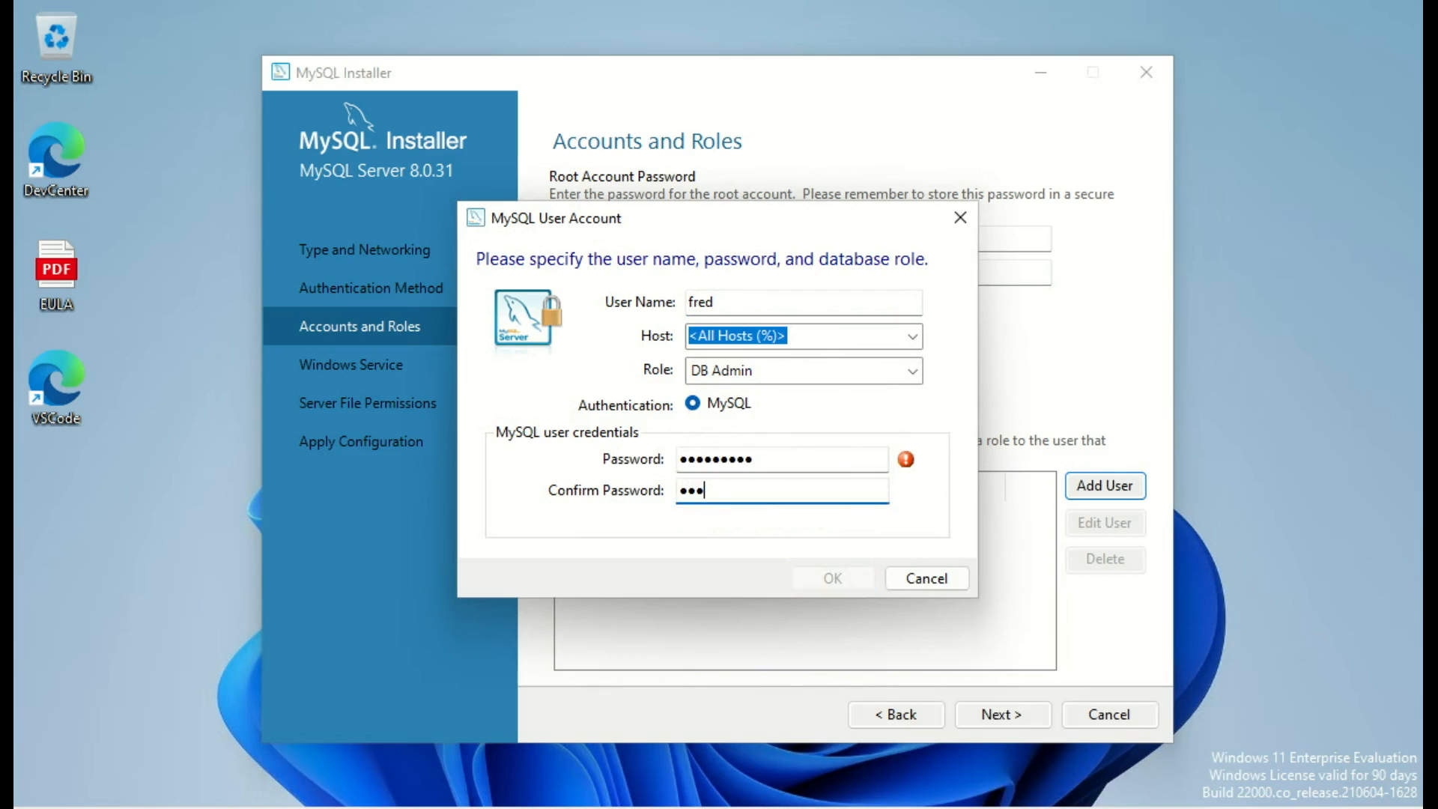
type("**")
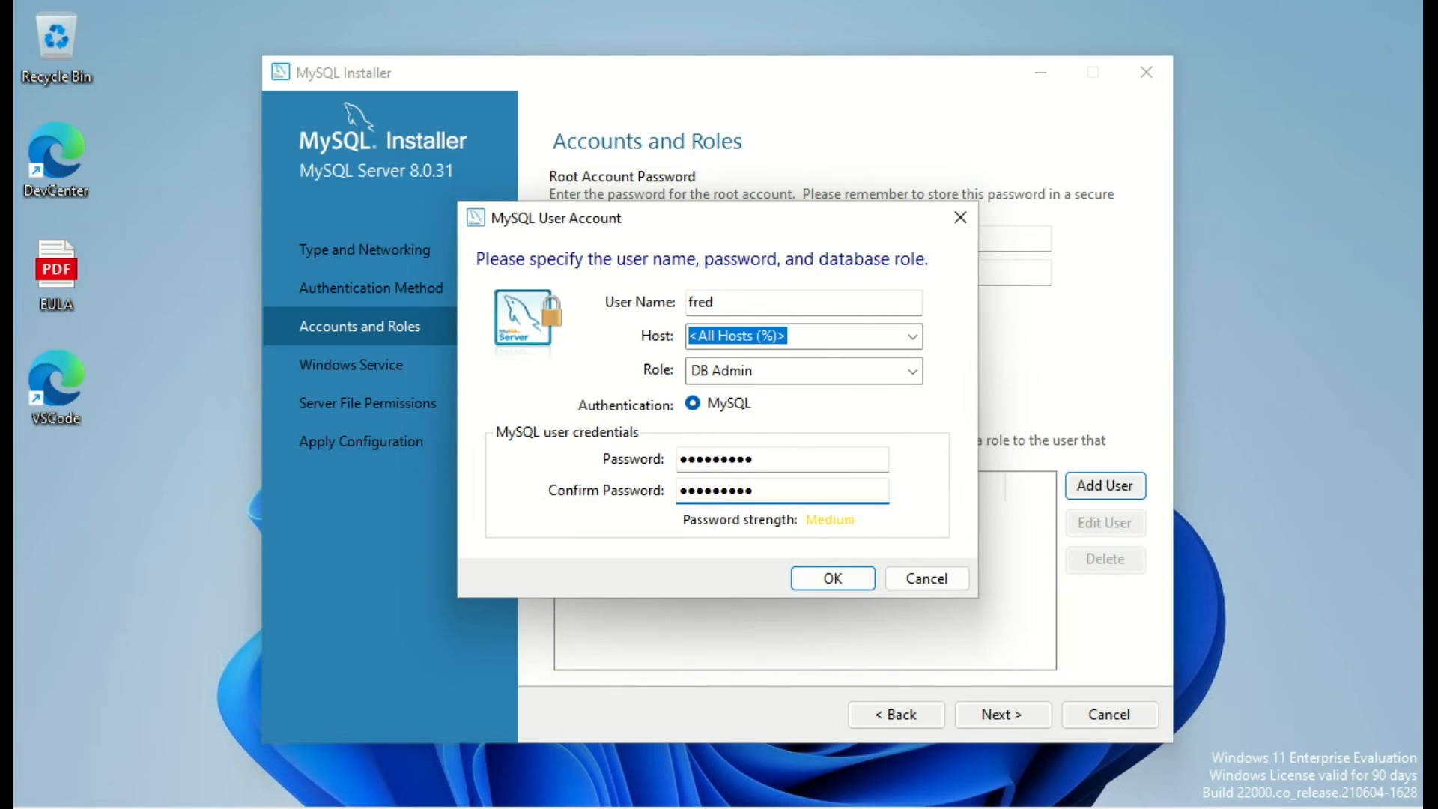
key("Return")
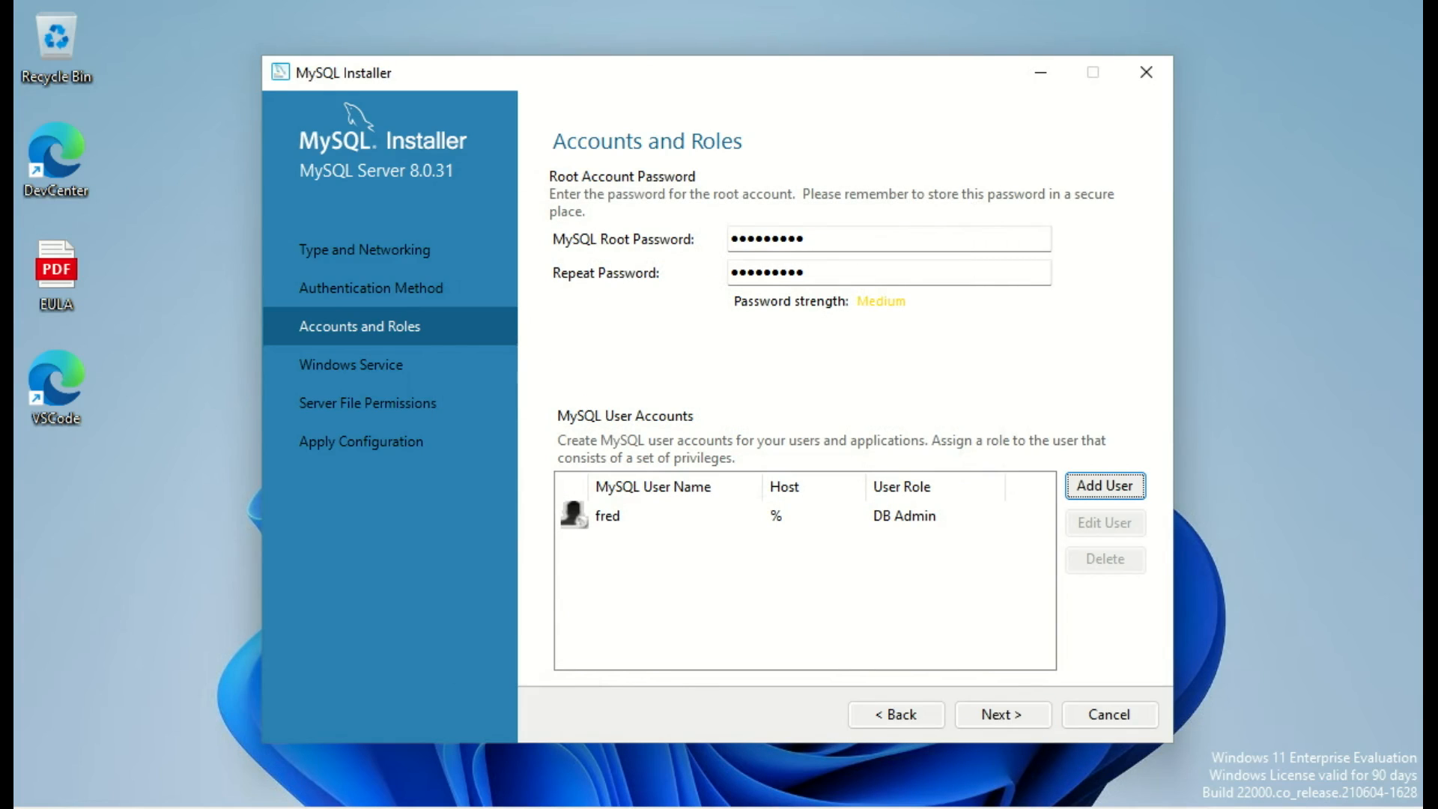
key("Tab")
key("Return")
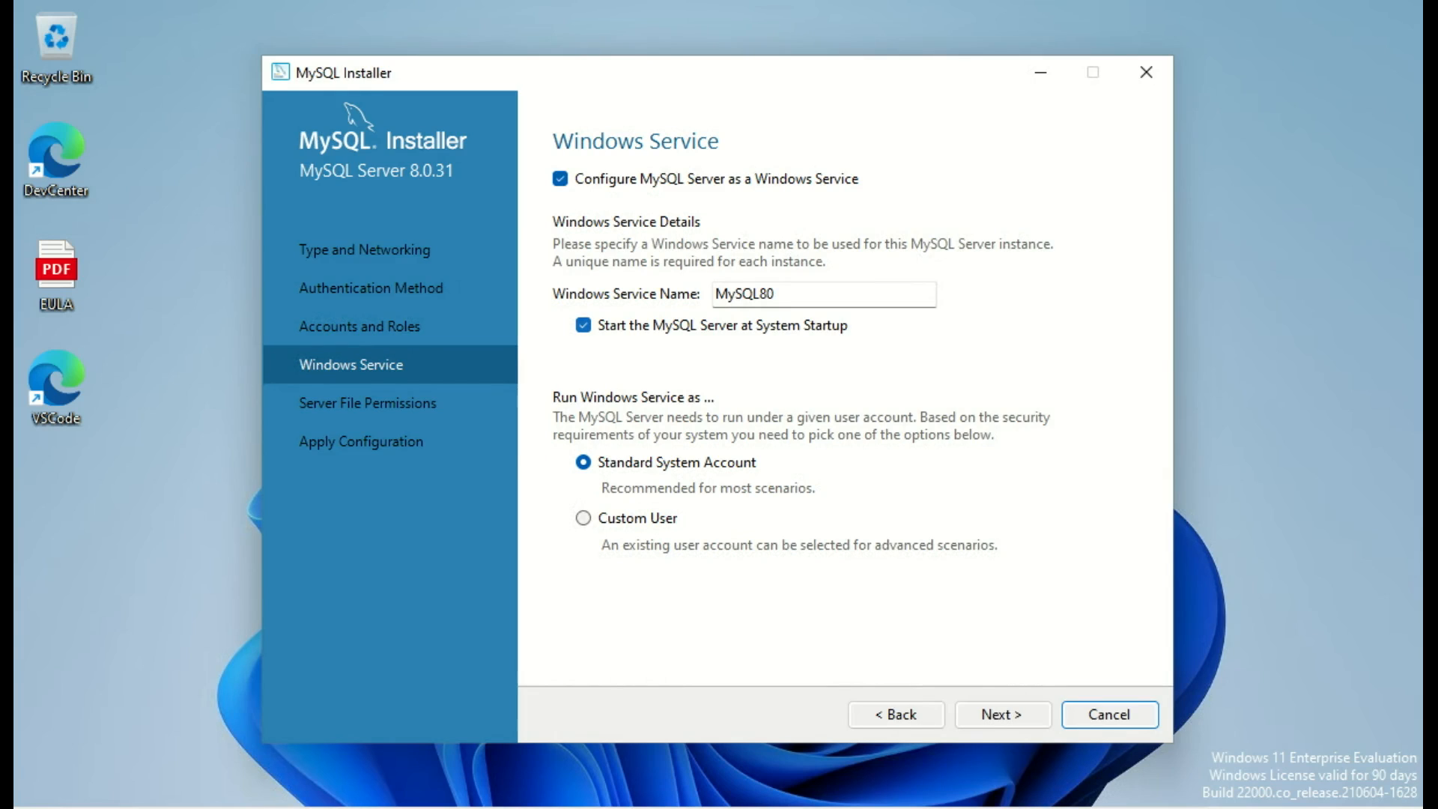
Step: Keep the default MySQL80 Windows service and server file permission settings
left_click(1003, 715)
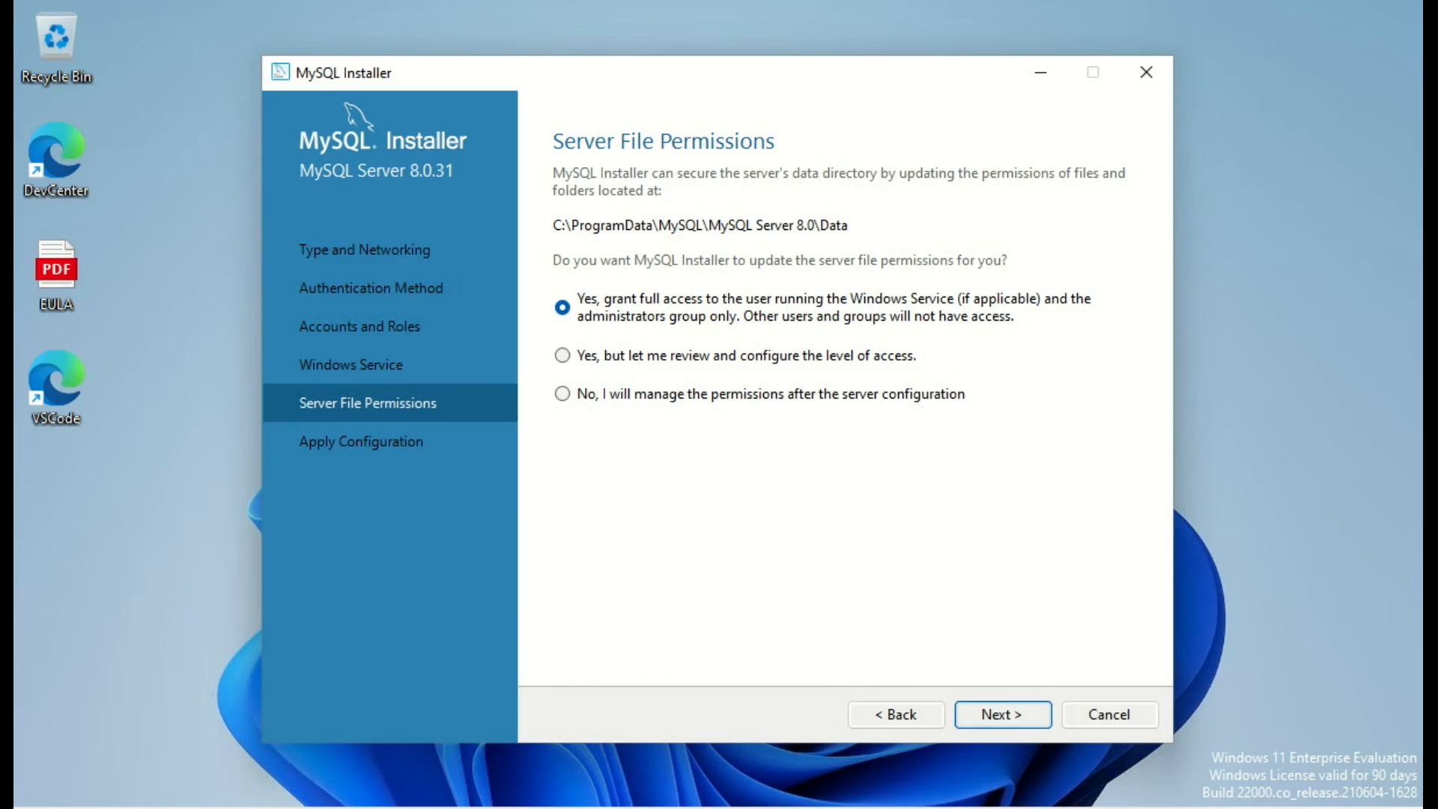
left_click(1003, 715)
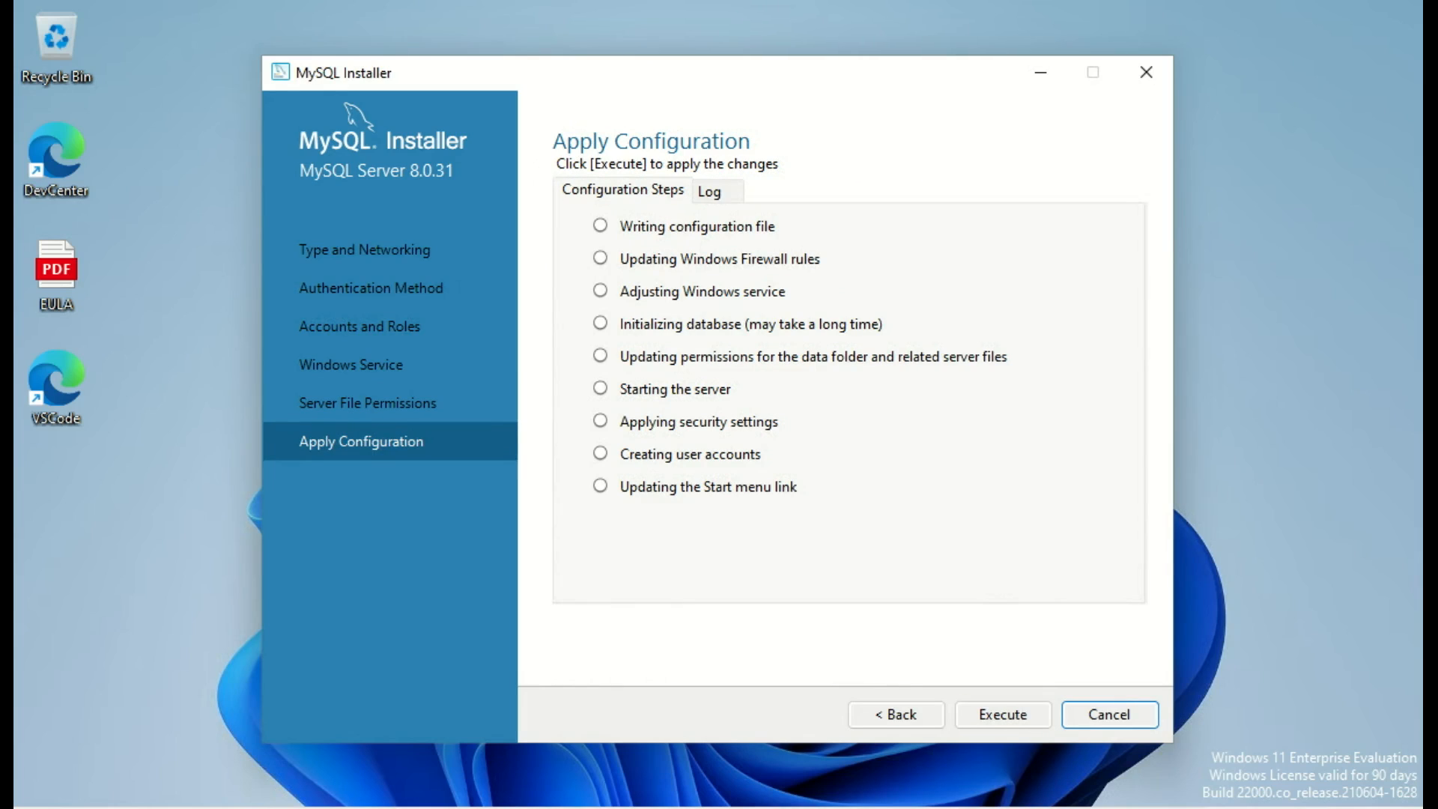
Step: Execute the MySQL Server 8.0.31 configuration, review its log, and advance to Installation Complete
left_click(1003, 715)
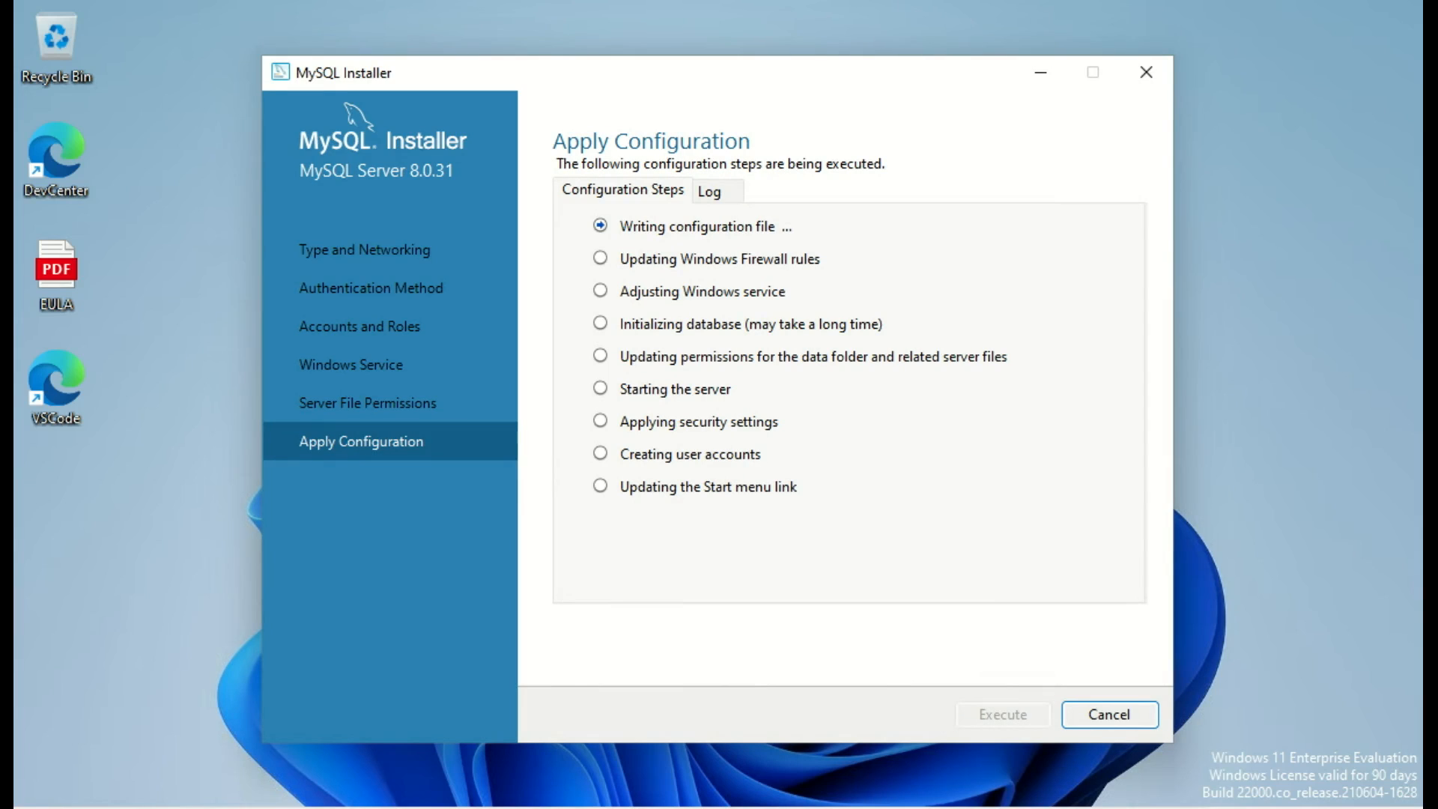
left_click(709, 191)
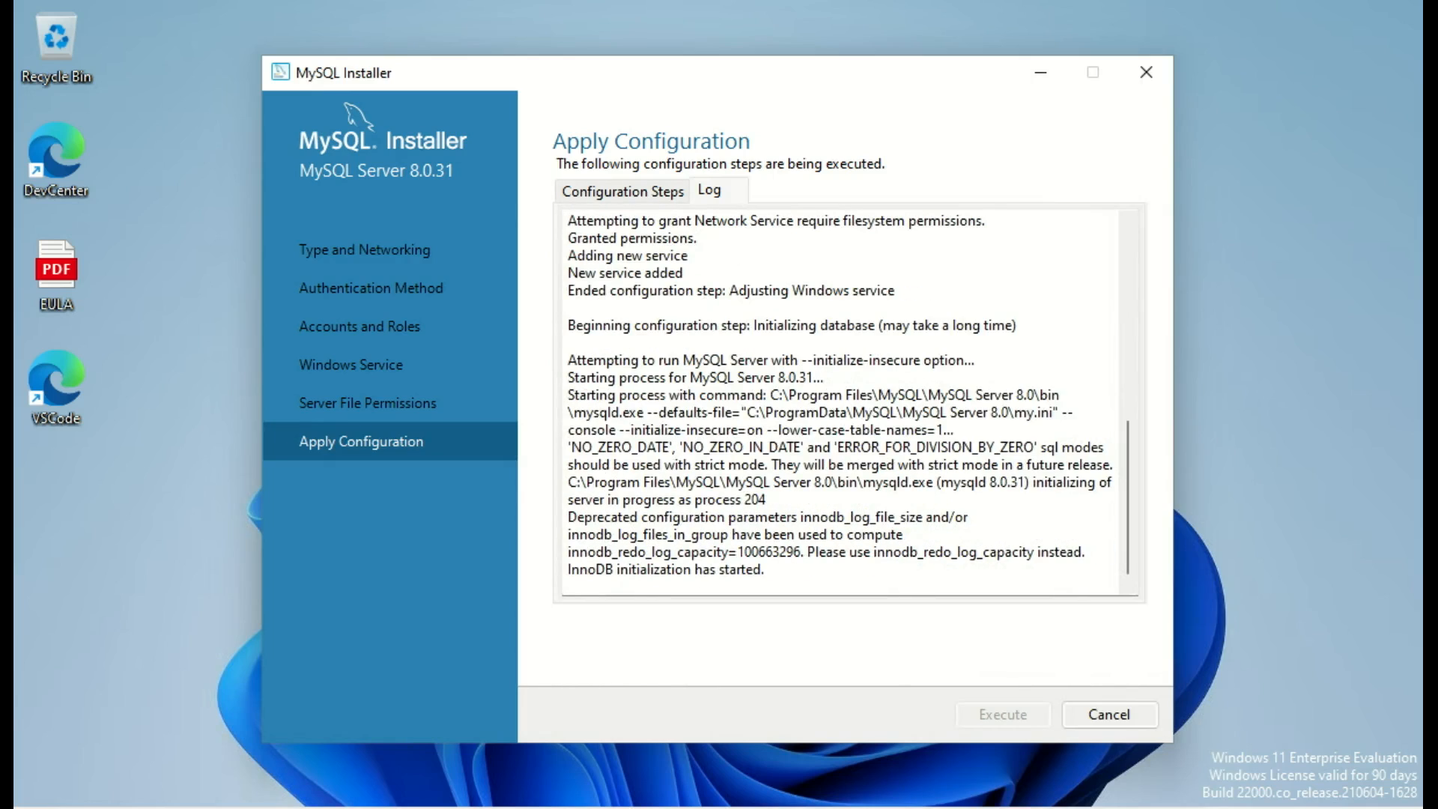
left_click(622, 191)
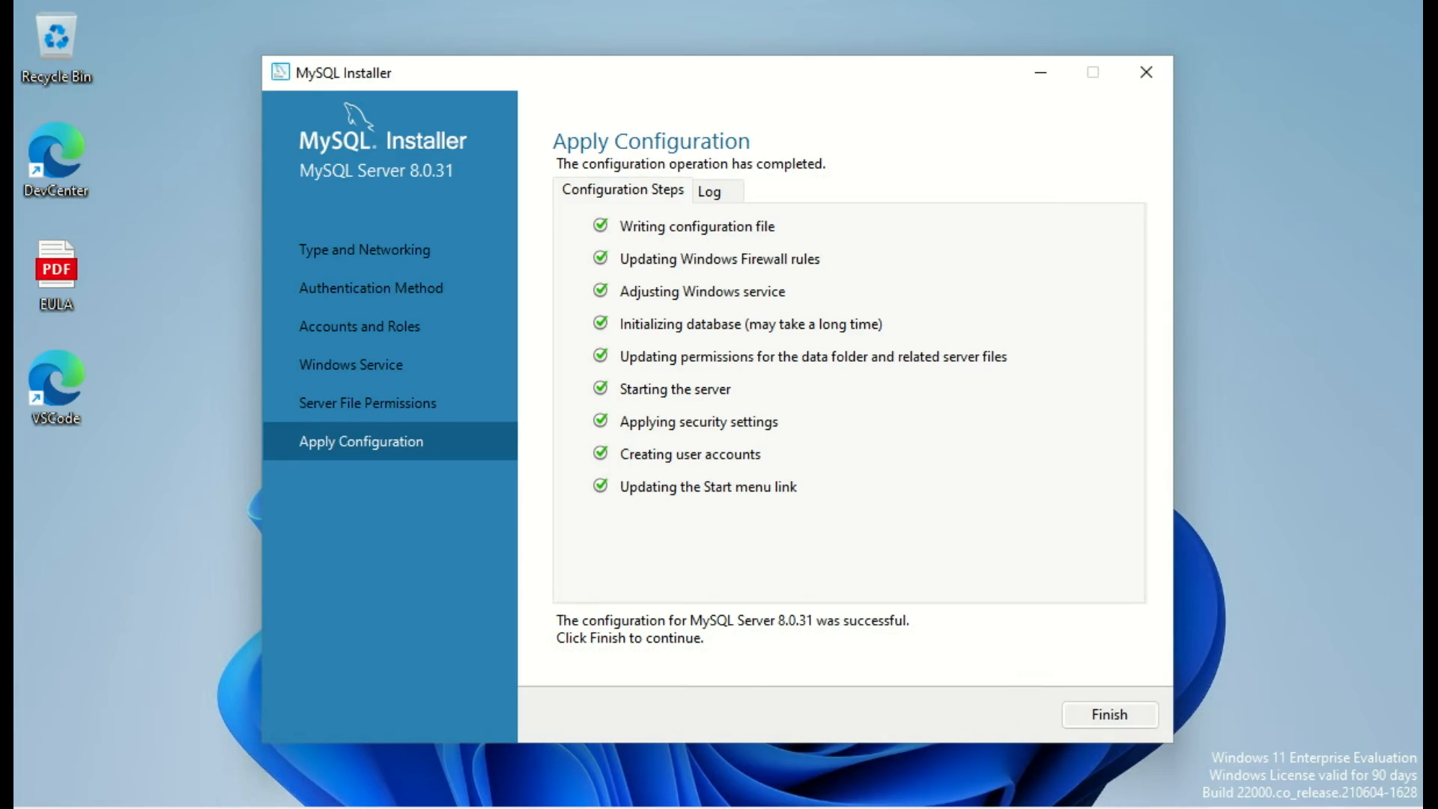
left_click(1109, 714)
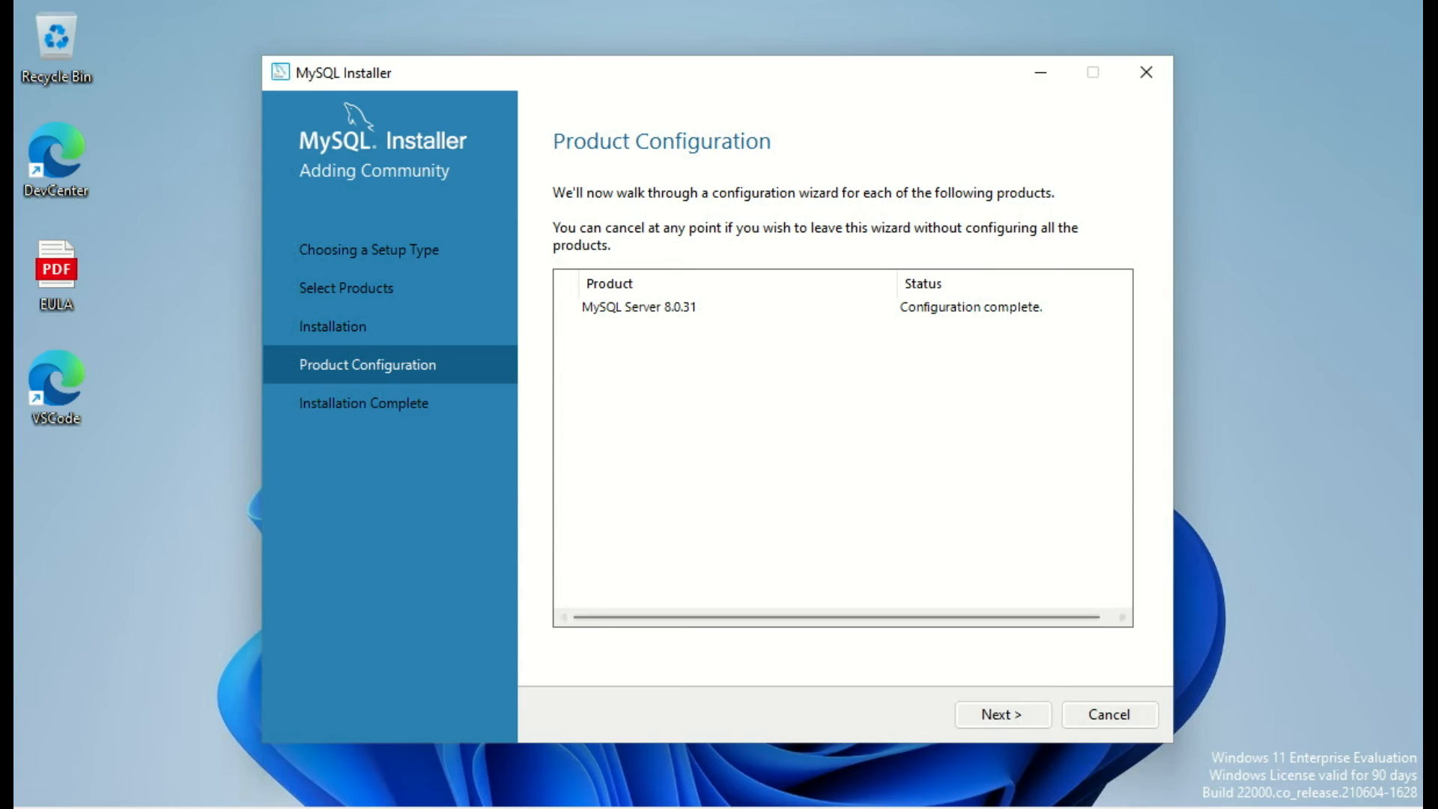
left_click(1002, 714)
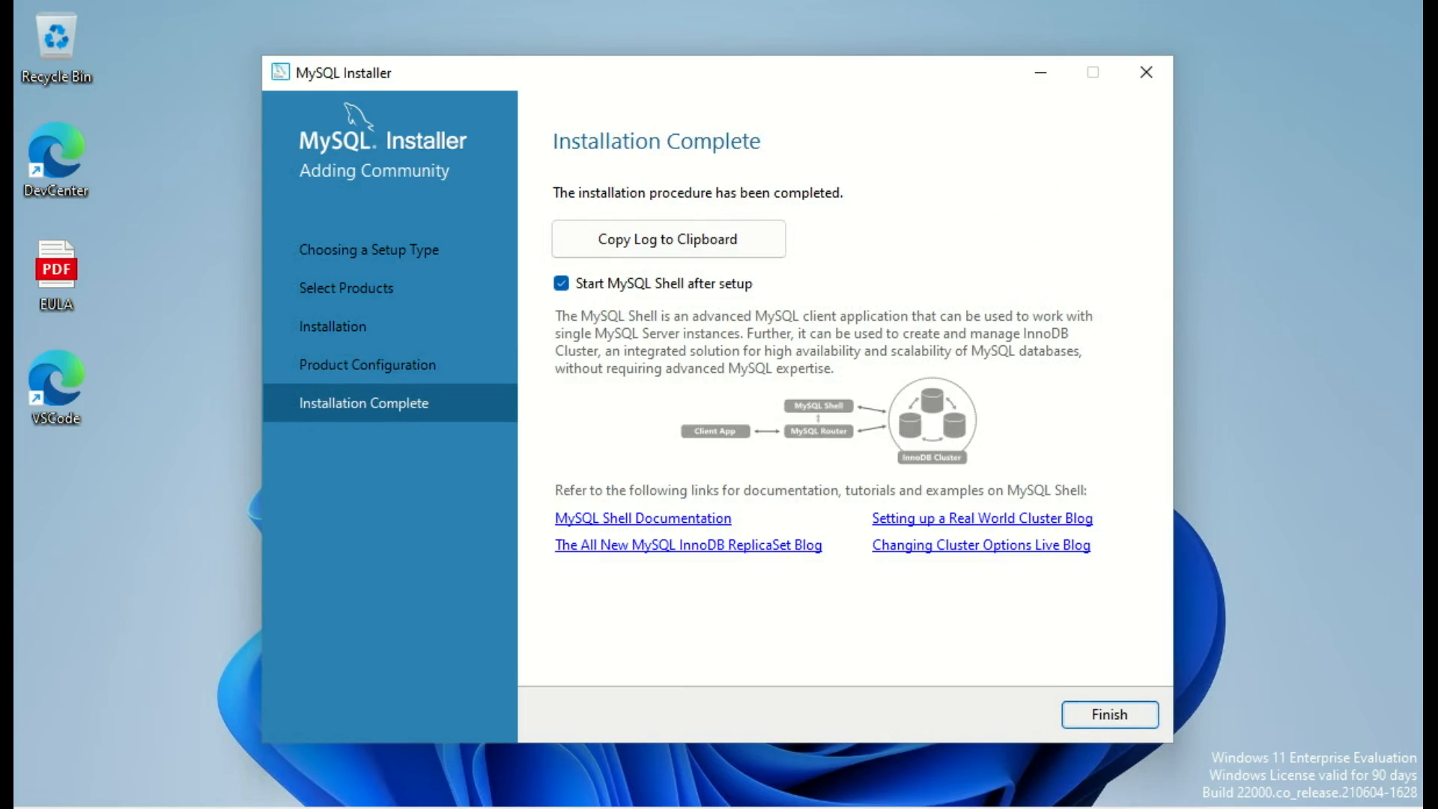
Step: Launch MySQL Shell and connect with \c root@localhost, entering the root password and saving it
key("Return")
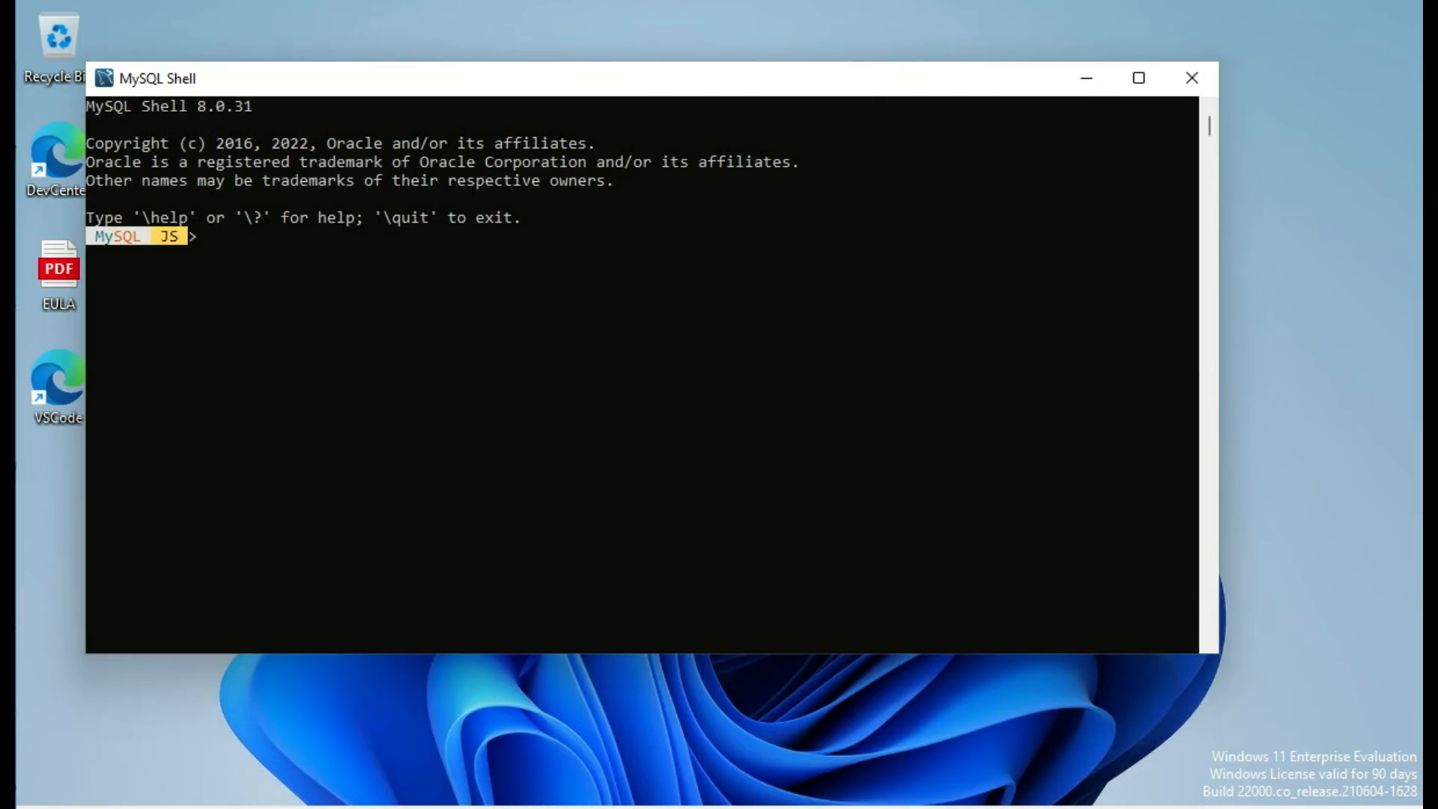
type("\\c root@localh")
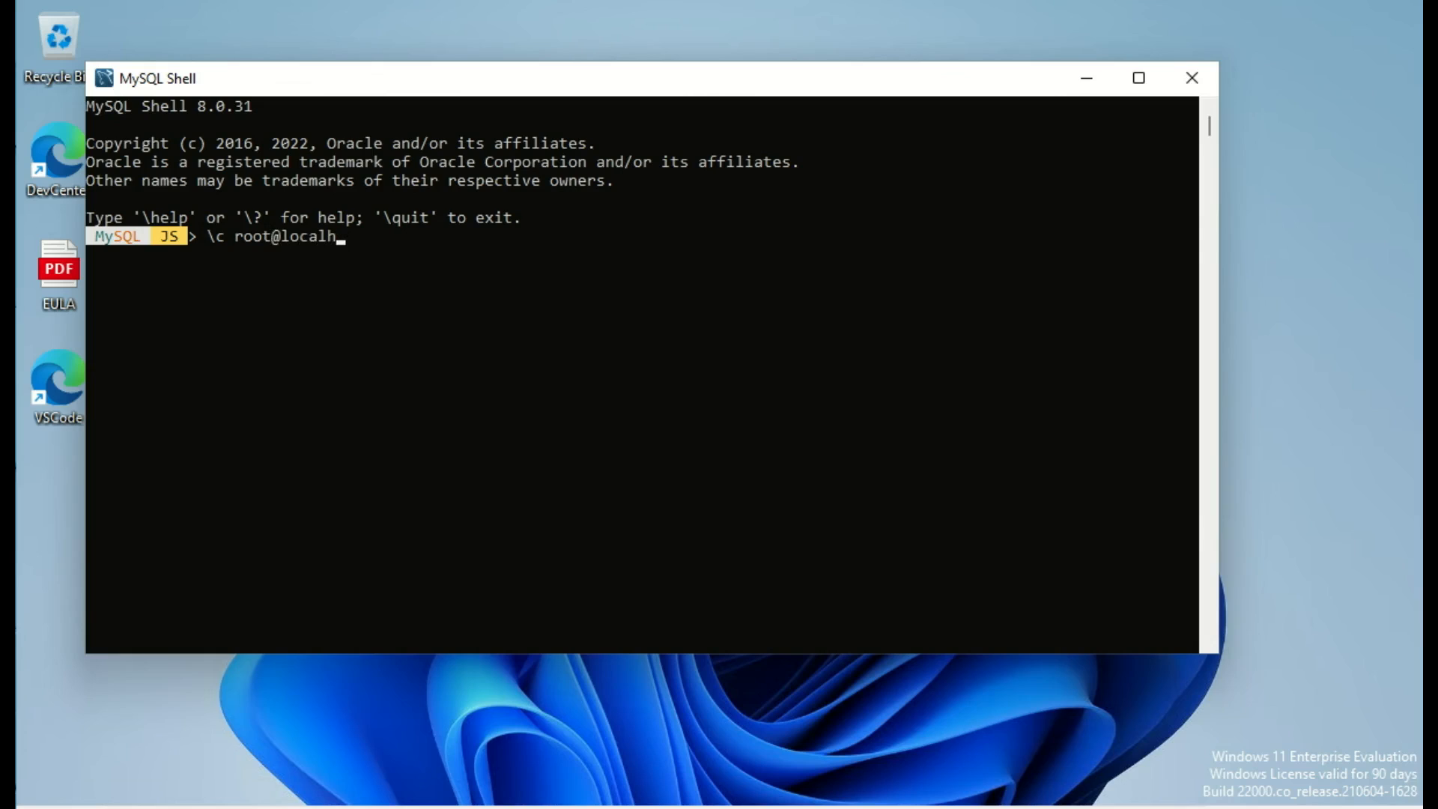
type("ost")
key("Return")
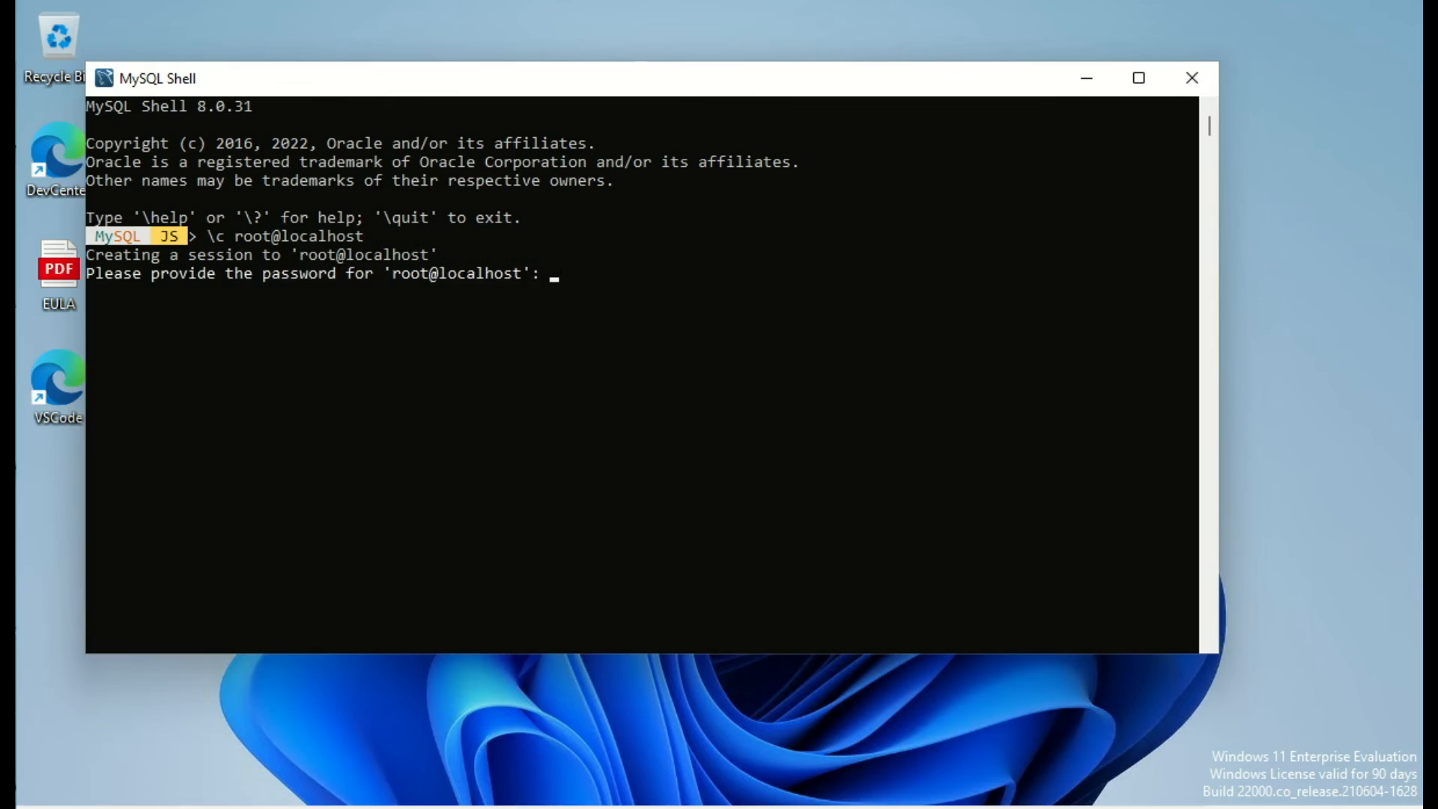
type("*********")
key("Return")
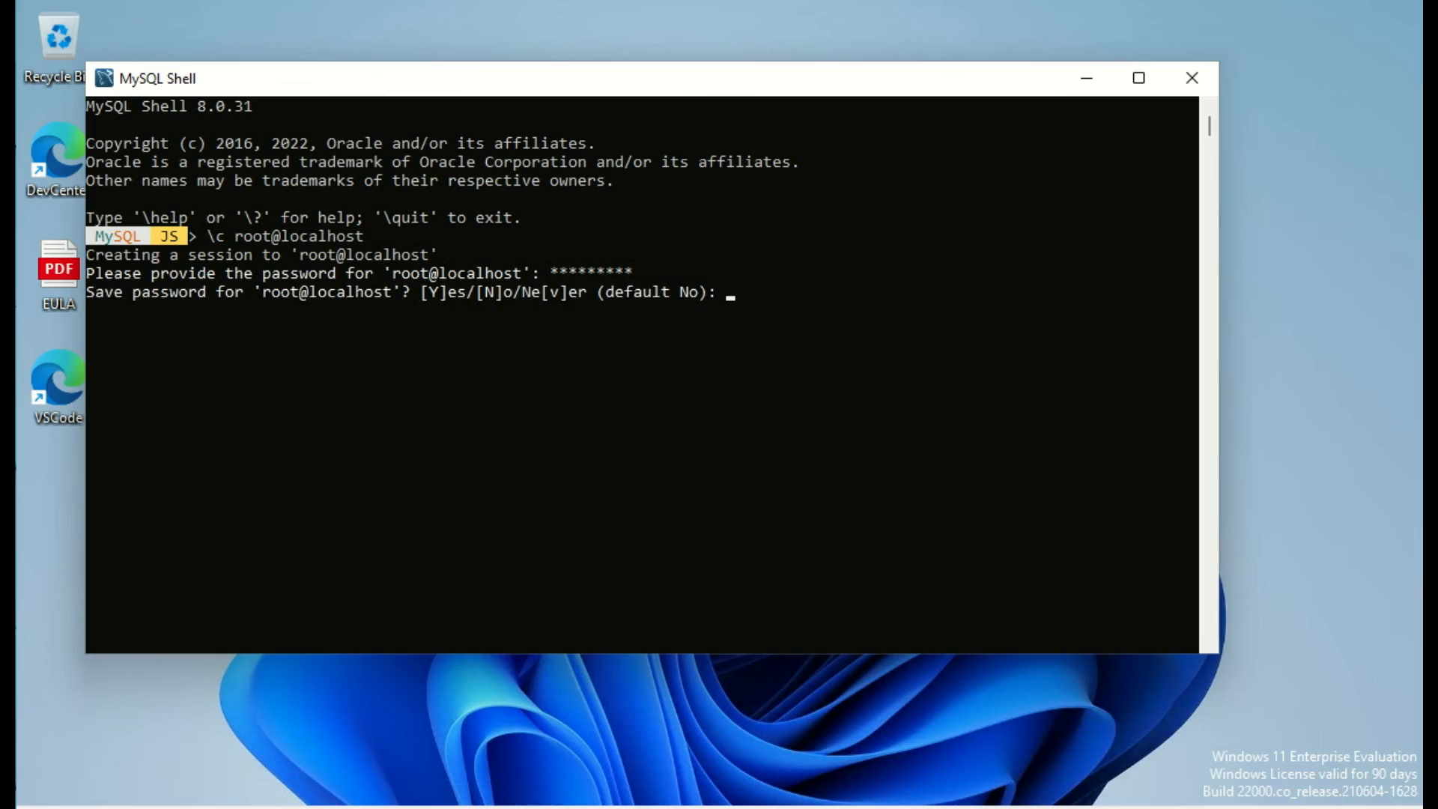
type("yes")
key("Return")
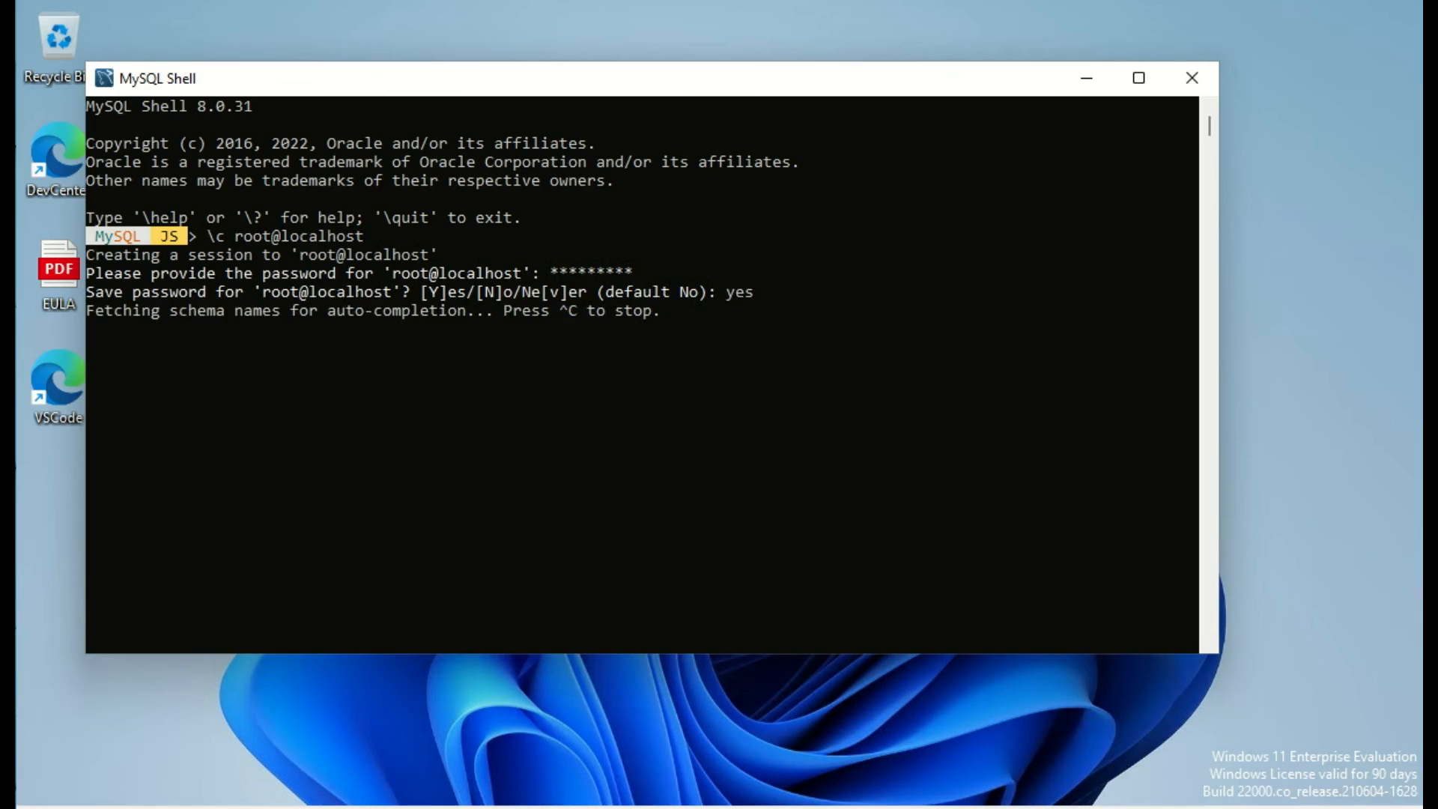
Step: Switch to SQL mode with \sql, run \s, and highlight the Server version 8.0.31 line
type("\\sql")
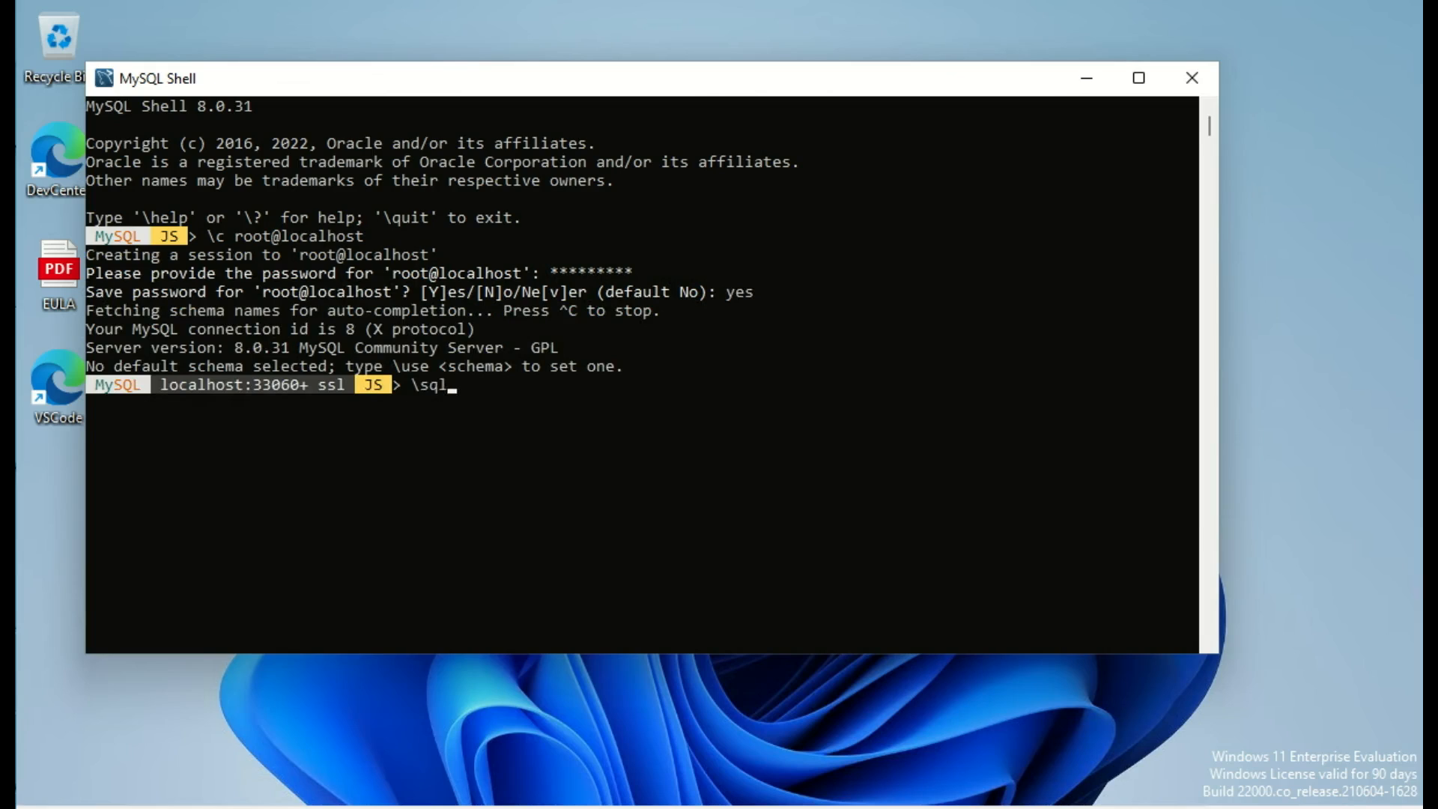
key("Return")
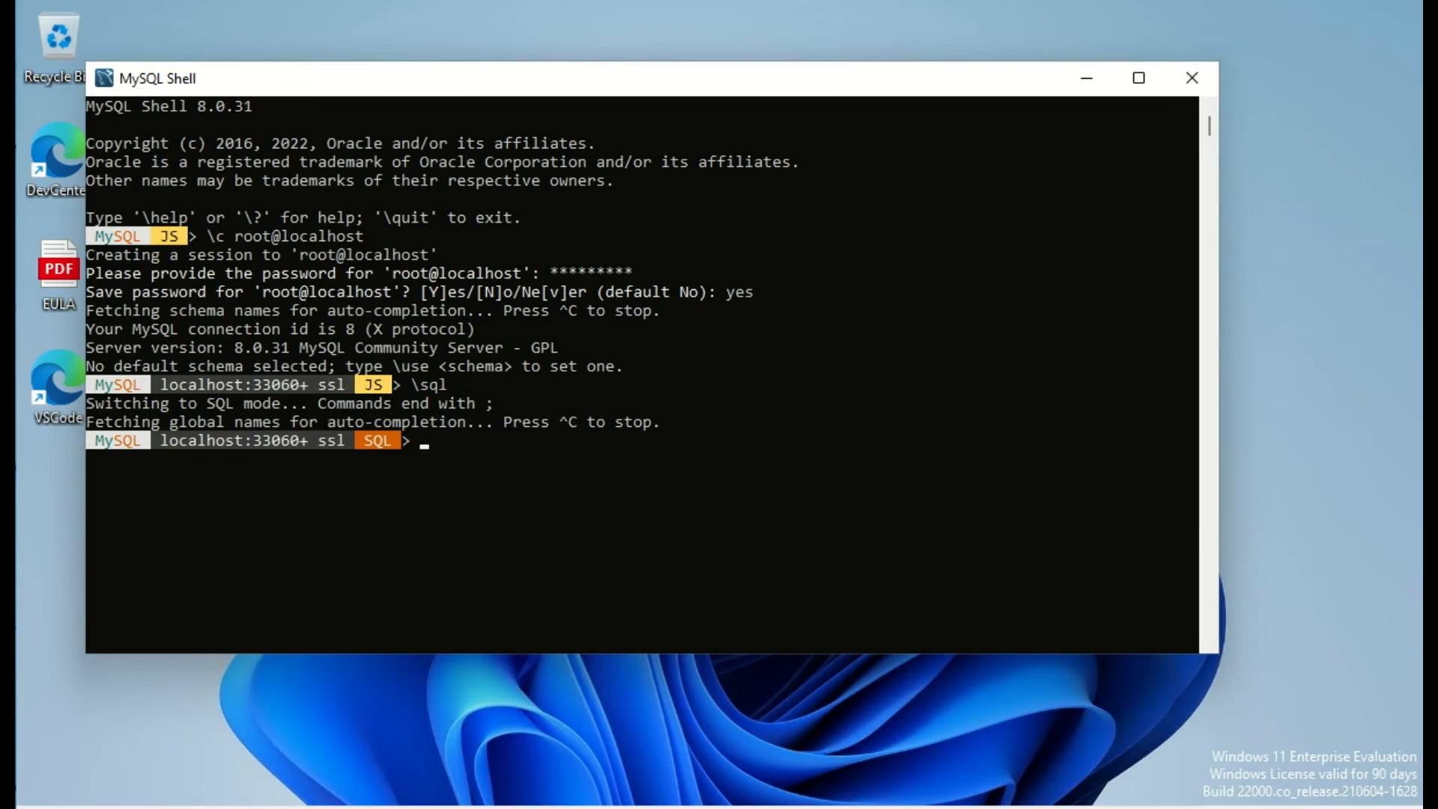
type("\\s")
key("Return")
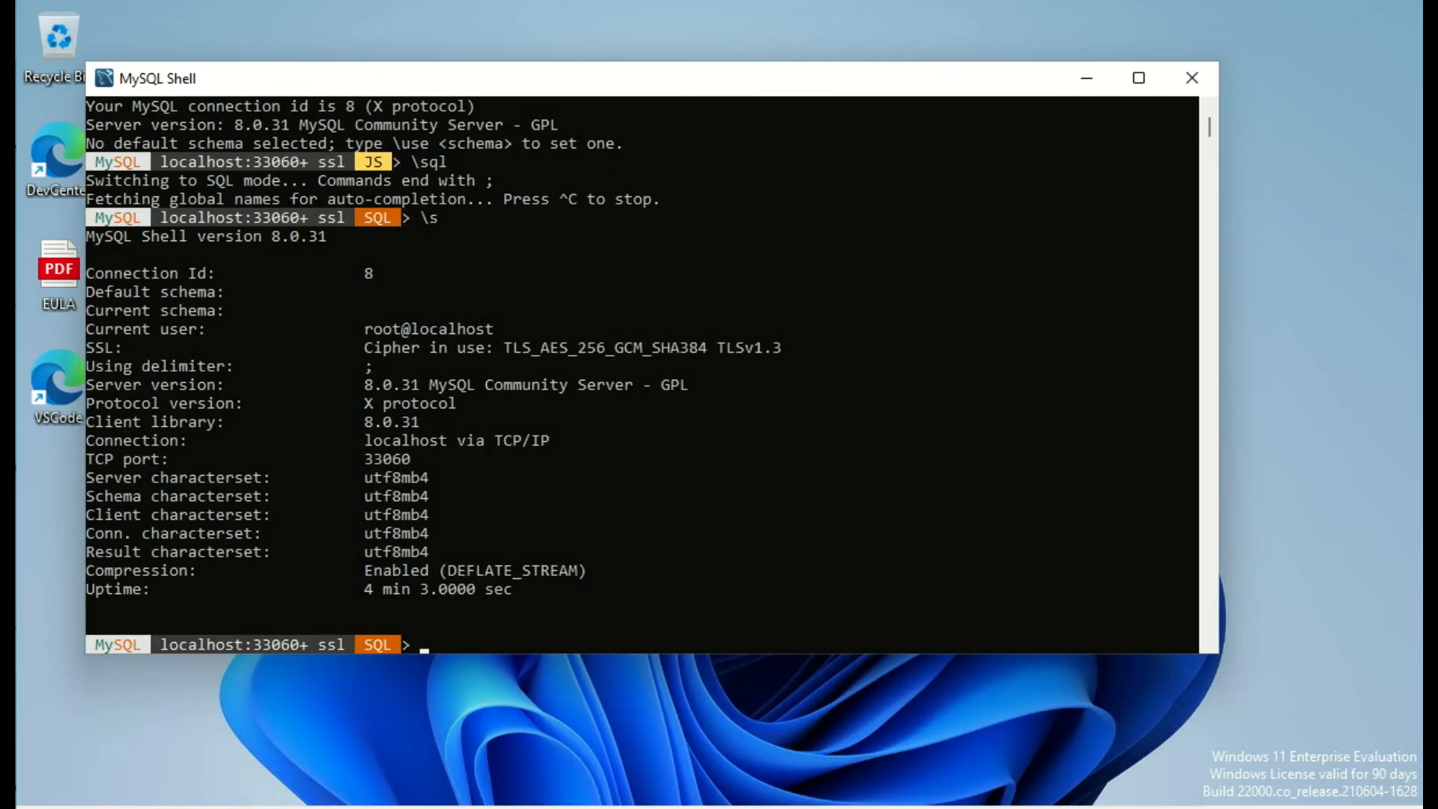
left_click_drag(355, 384, 717, 384)
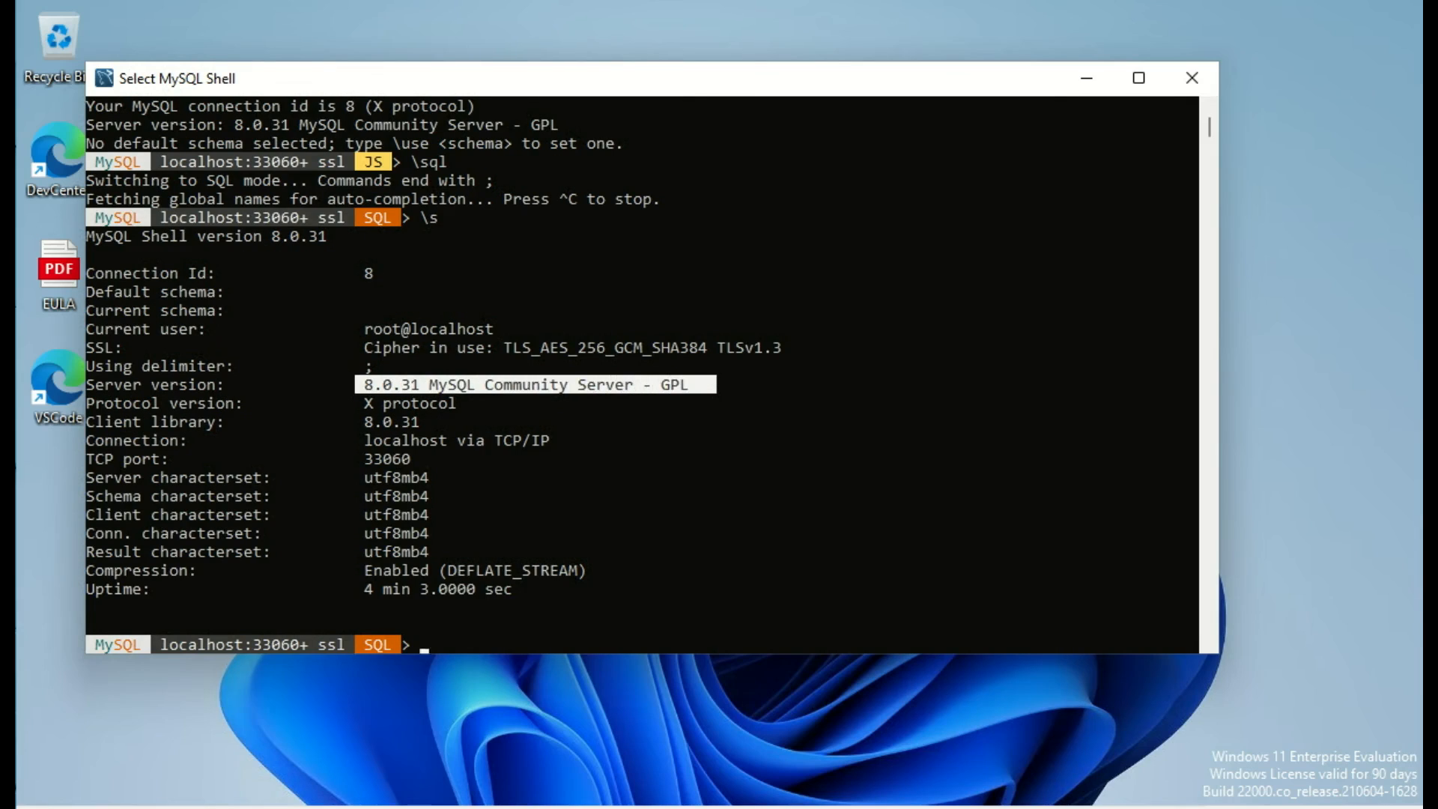
left_click(702, 458)
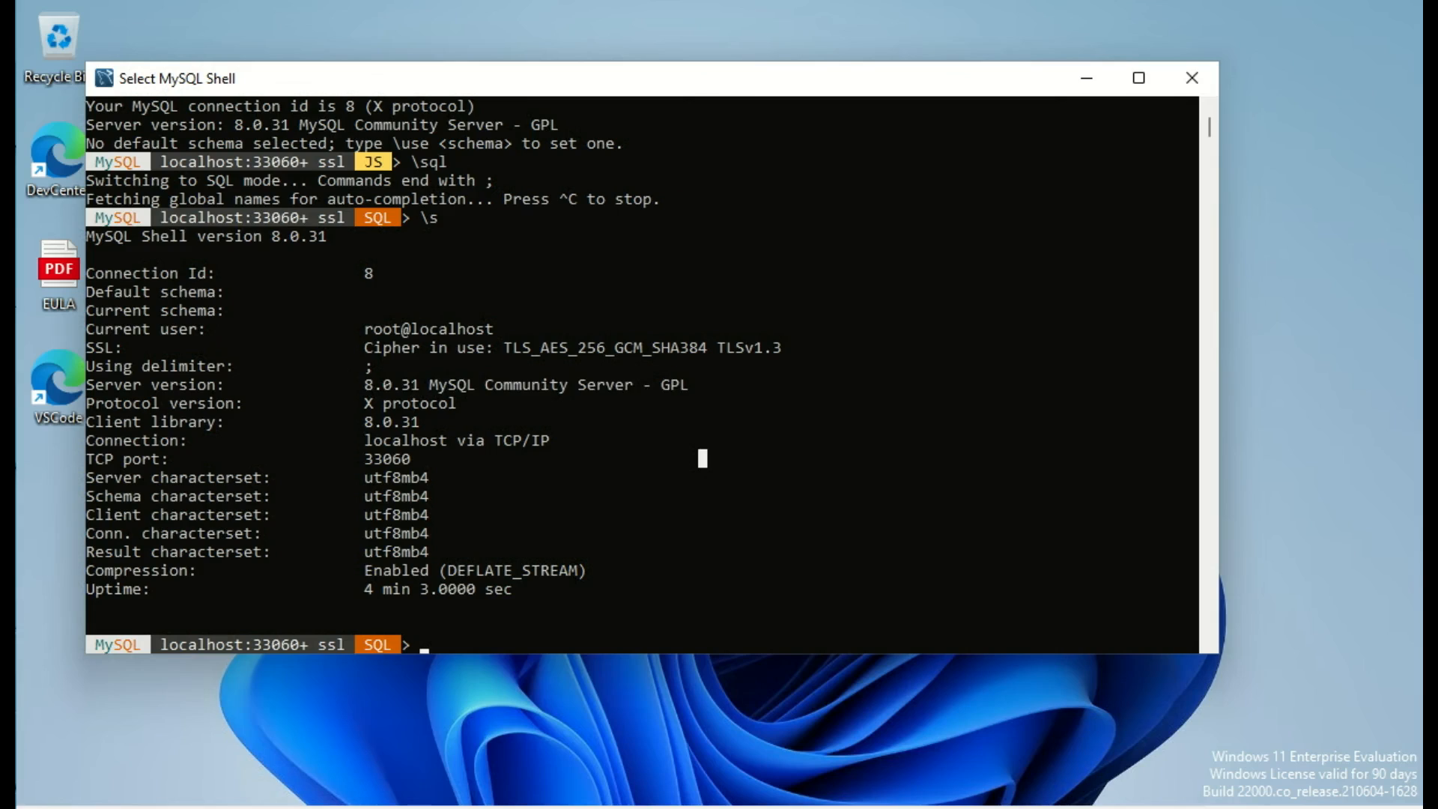